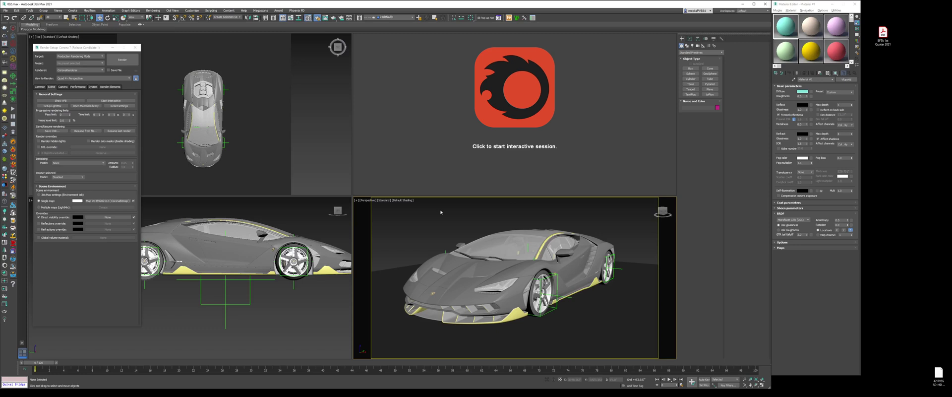
# - Close the render setup window and pick the material of the car's front body into the first Material Editor sample slot
pyautogui.click(135, 47)
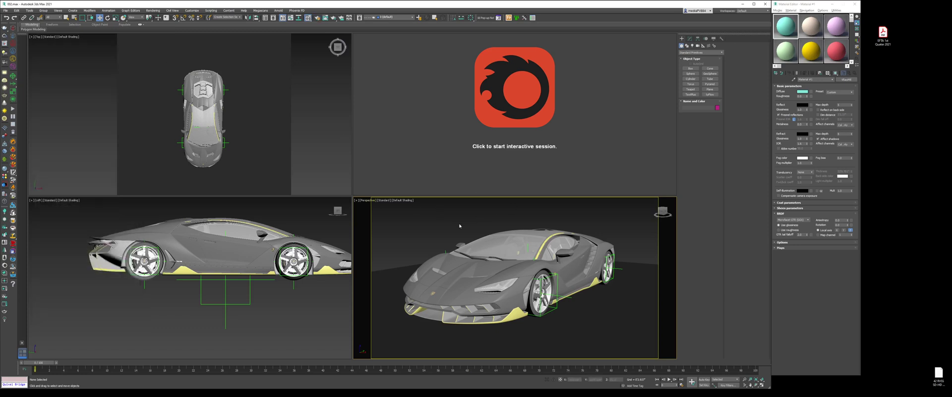
pyautogui.keyDown('alt'); pyautogui.moveTo(478, 230); pyautogui.dragTo(480, 230, button='middle'); pyautogui.keyUp('alt')
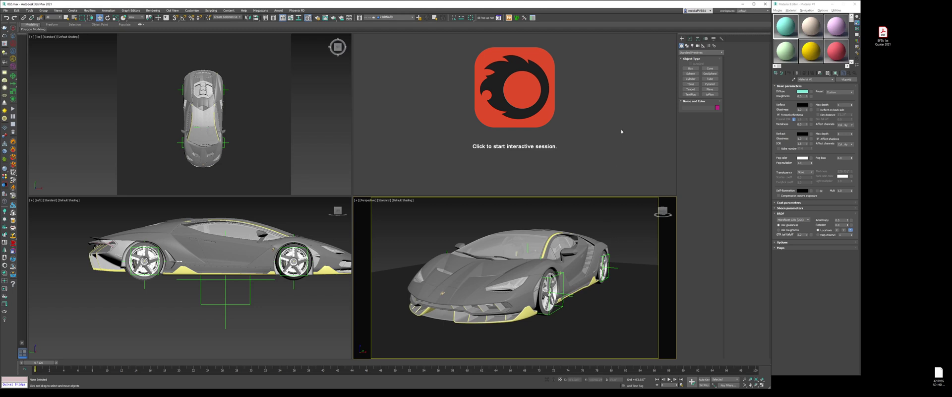
pyautogui.click(836, 11)
pyautogui.click(851, 39)
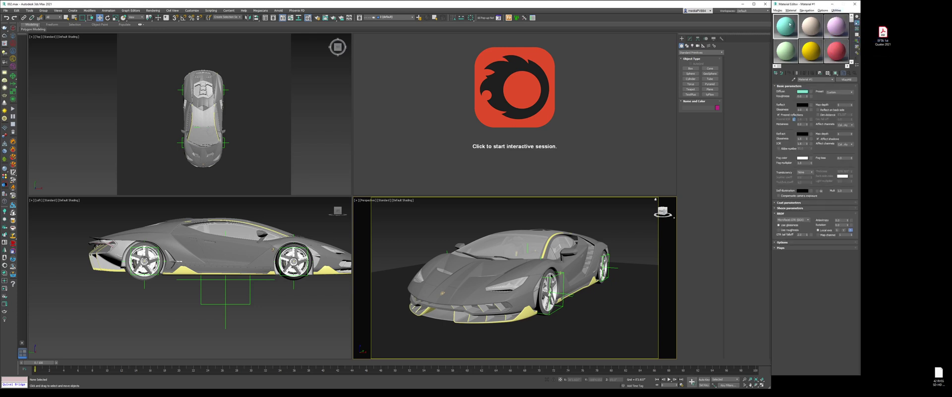
pyautogui.click(794, 80)
pyautogui.click(467, 283)
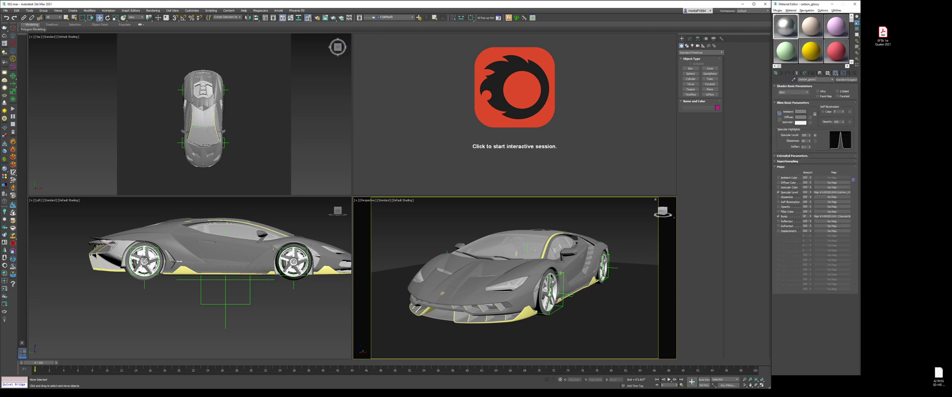
# - Select all objects that use the carbon_glossy material, isolate them in the viewports, and clear the selection
pyautogui.click(856, 61)
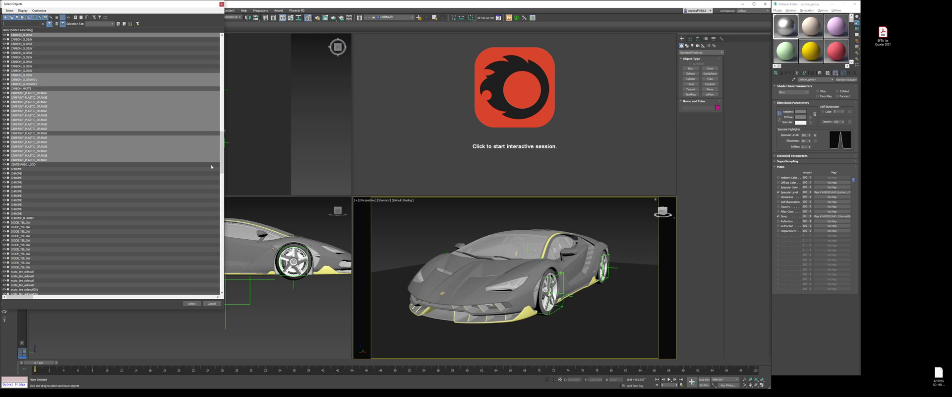
pyautogui.click(211, 303)
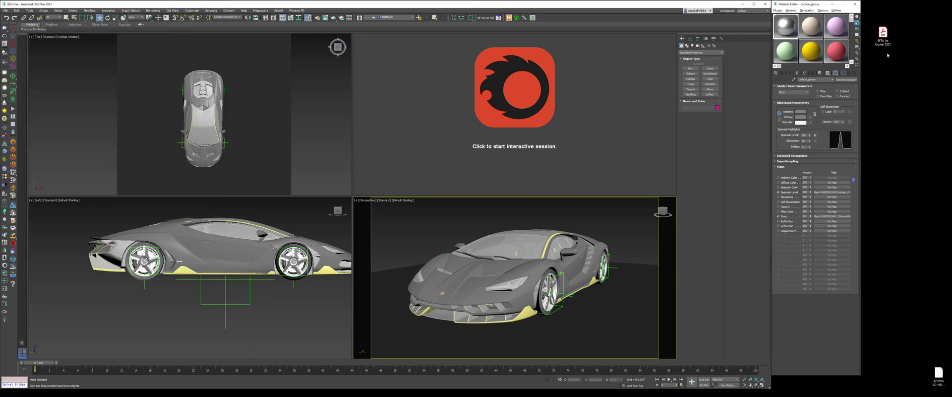
pyautogui.press('h')
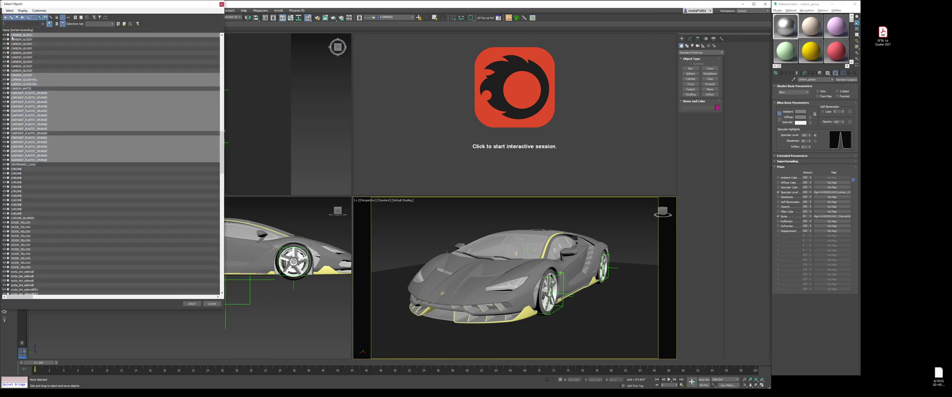
pyautogui.click(192, 303)
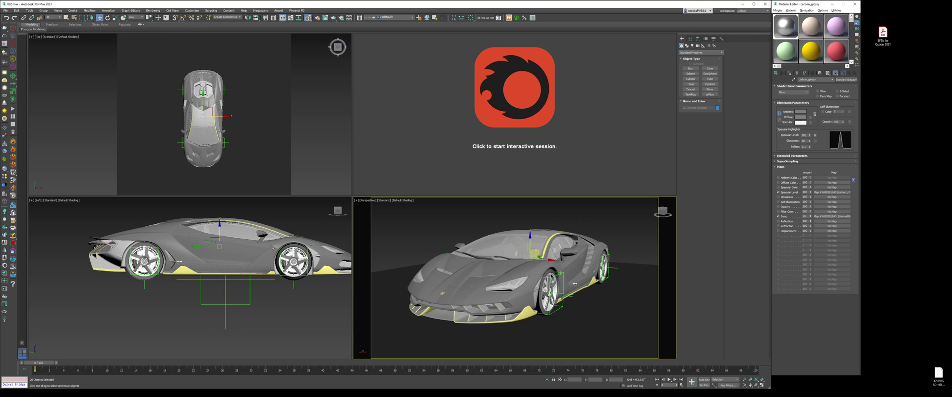
pyautogui.hotkey('alt', 'q')
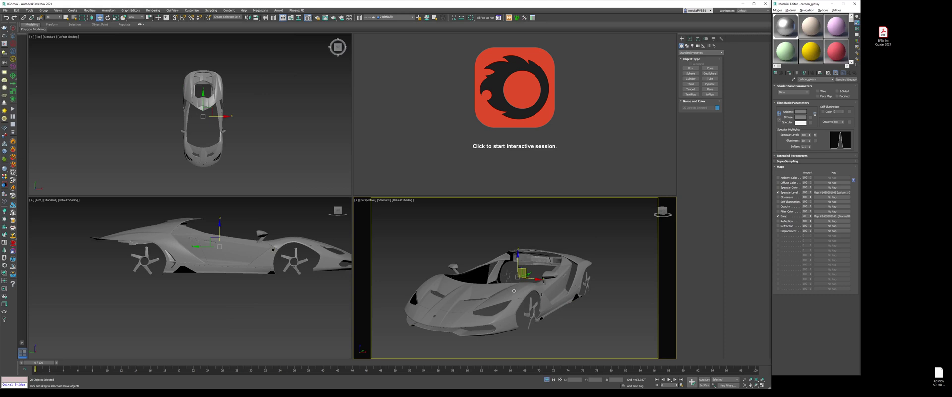
pyautogui.scroll(5, 546, 300)
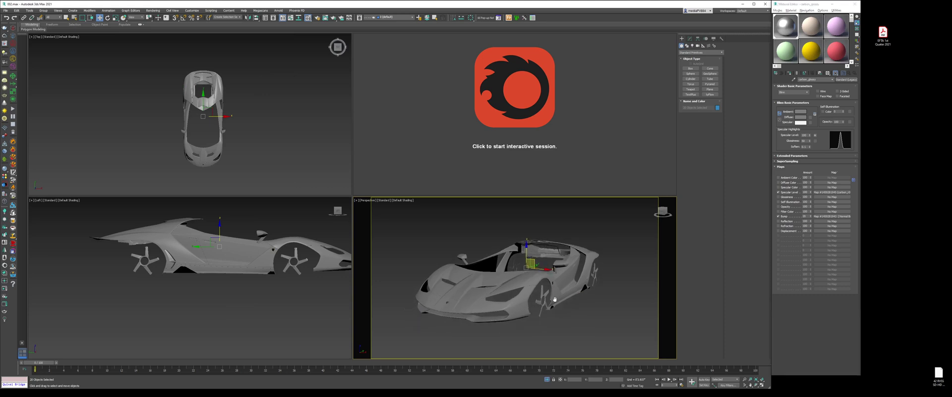
pyautogui.moveTo(557, 290); pyautogui.dragTo(556, 290, button='middle')
pyautogui.click(633, 323)
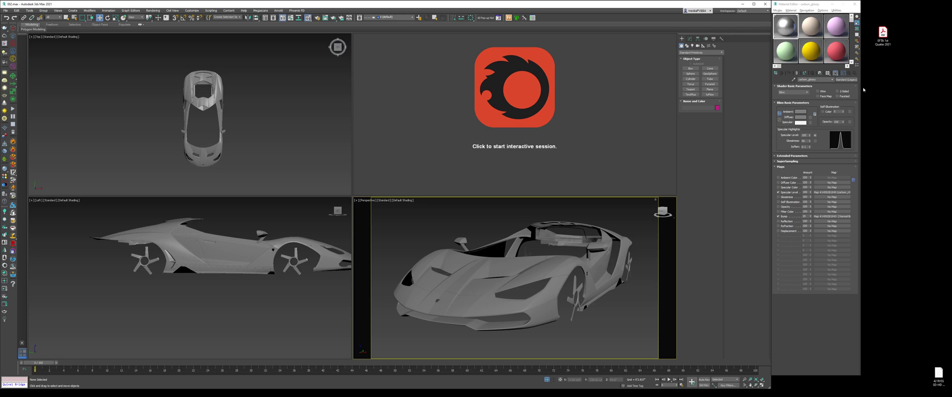
# - Change the carbon_glossy material's type from Standard to CoronaLegacyMtl
pyautogui.click(845, 79)
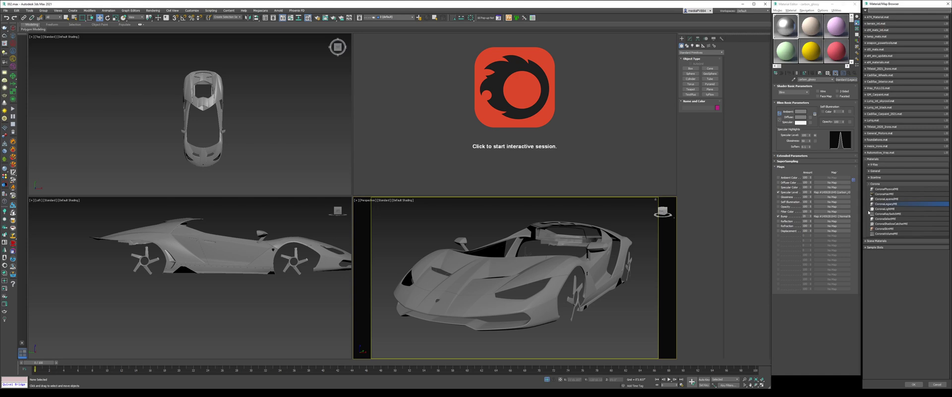
pyautogui.doubleClick(883, 204)
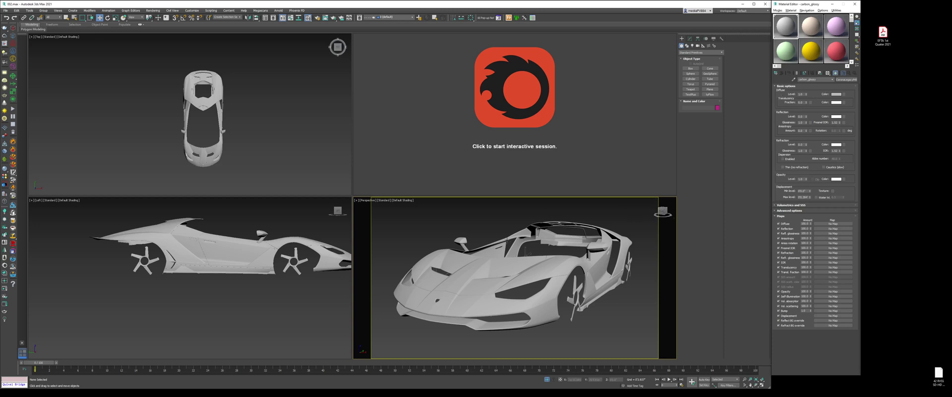
pyautogui.click(493, 217)
# - Browse the Corona Material Library's car paint and ceramic categories, search it for "carbon" and "fiber", and close it
pyautogui.click(4, 274)
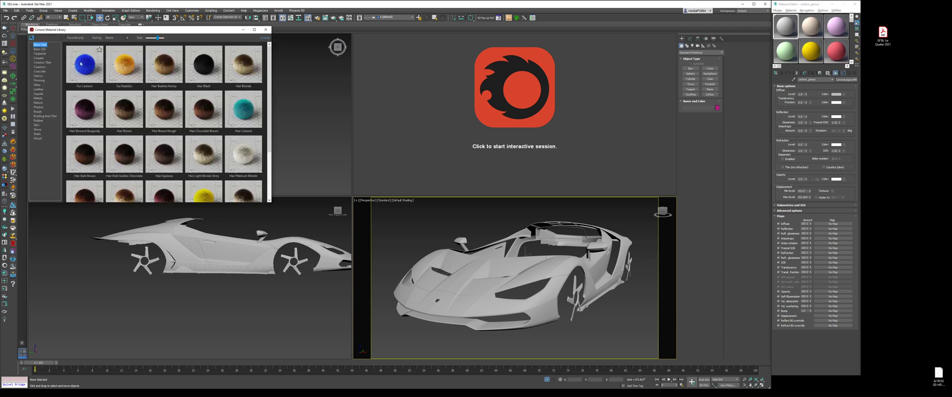
pyautogui.click(40, 53)
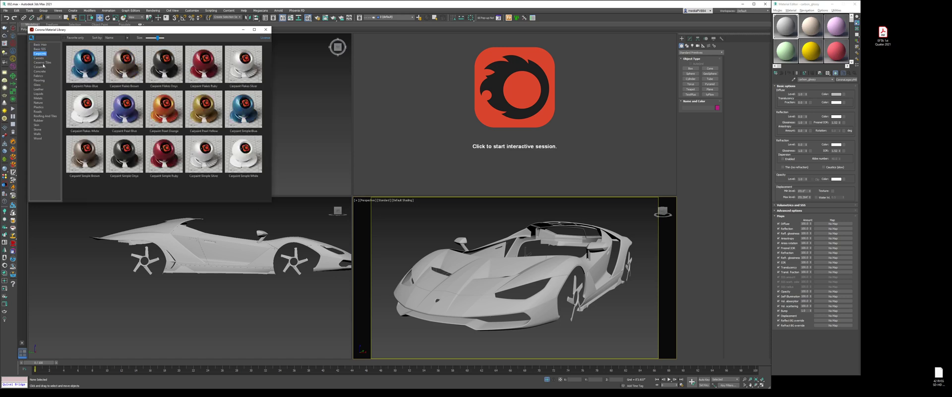
pyautogui.click(43, 66)
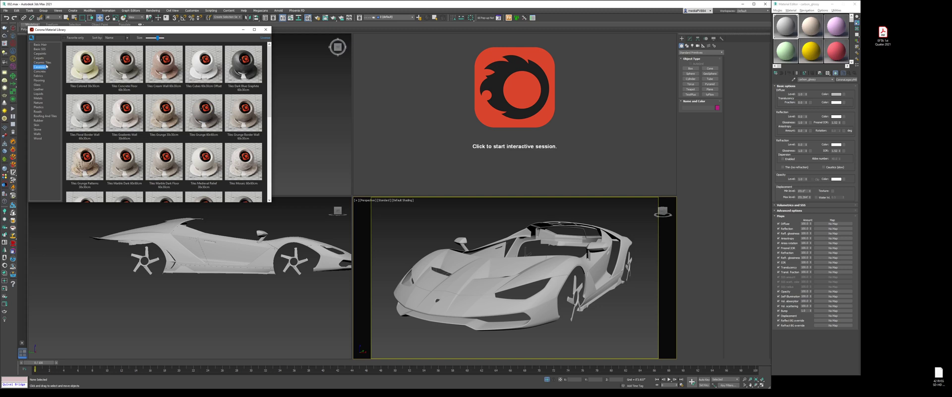
pyautogui.click(41, 38)
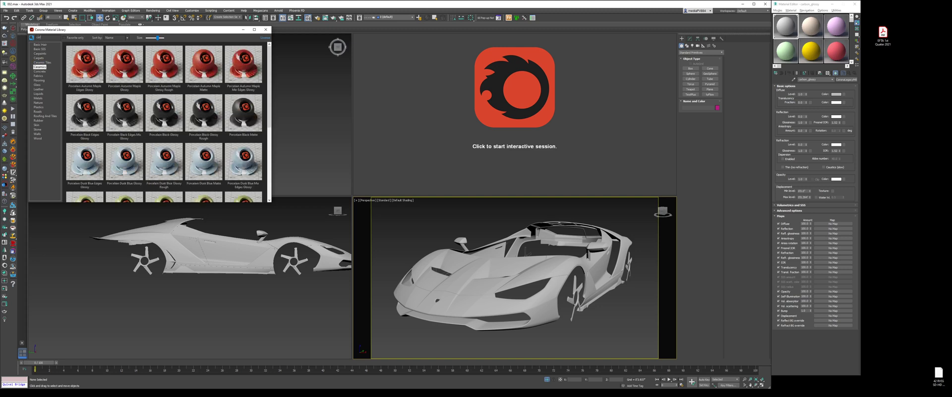
pyautogui.write('carbon')
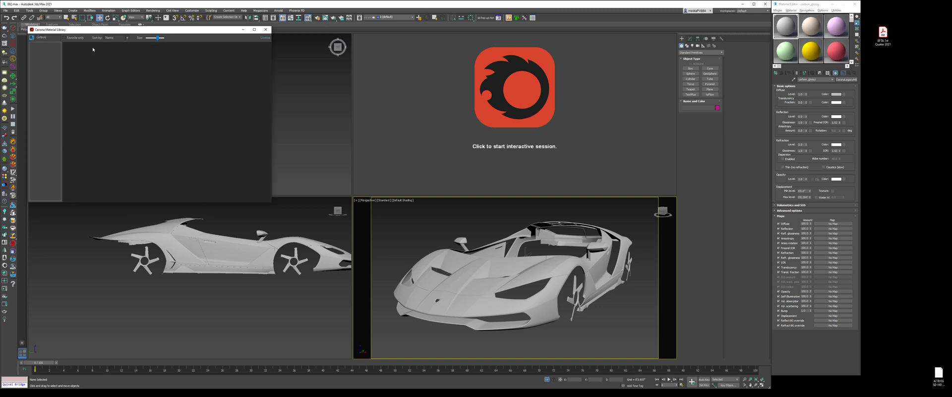
pyautogui.doubleClick(50, 39)
pyautogui.write('fiber')
pyautogui.click(266, 30)
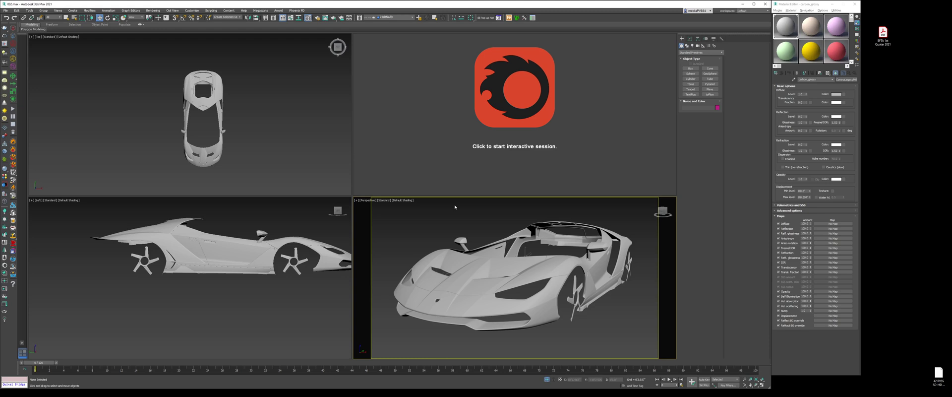
# - Set the carbon_glossy material's diffuse color to near-black by giving it a color value of 2
pyautogui.click(836, 95)
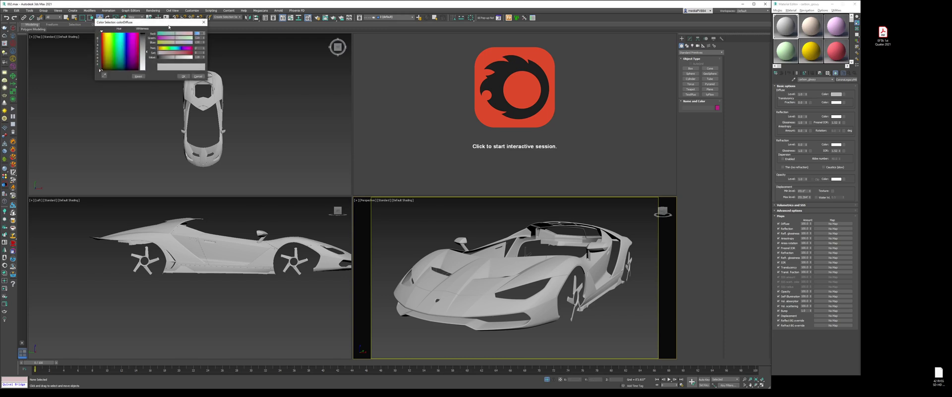
pyautogui.moveTo(169, 27); pyautogui.dragTo(453, 212)
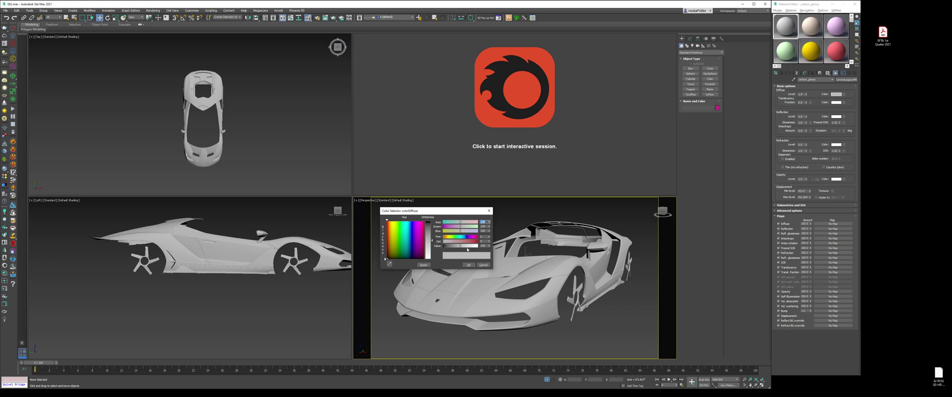
pyautogui.doubleClick(484, 246)
pyautogui.write('2')
pyautogui.press('Return')
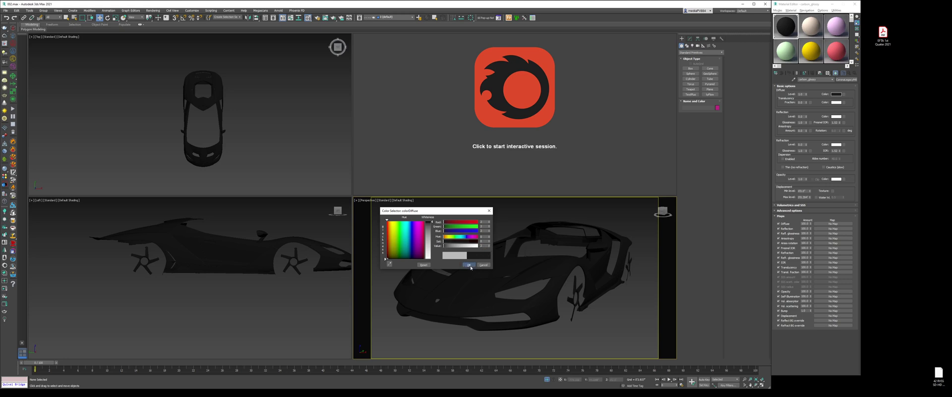
pyautogui.click(468, 265)
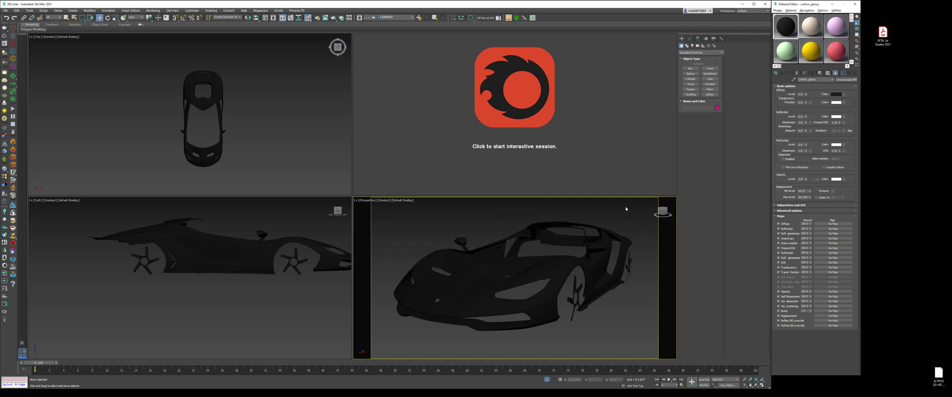
# - Assign the grey carbon weave image as a Bitmap in the material's reflection color map and show it in the viewport
pyautogui.click(844, 117)
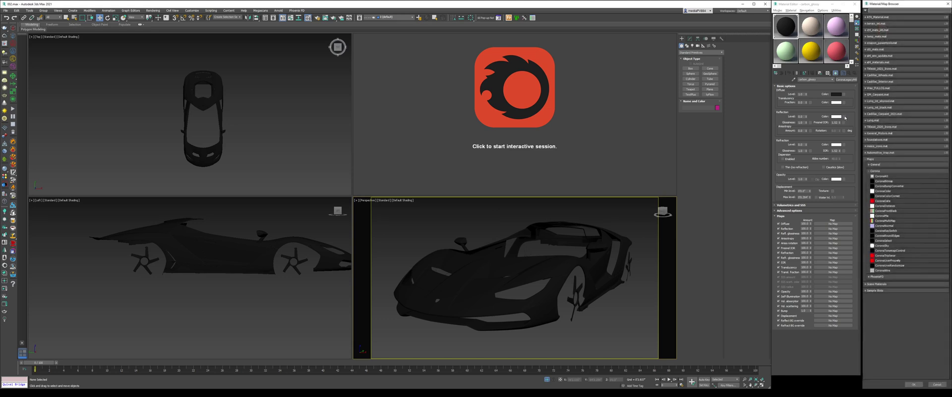
pyautogui.click(888, 171)
pyautogui.click(897, 164)
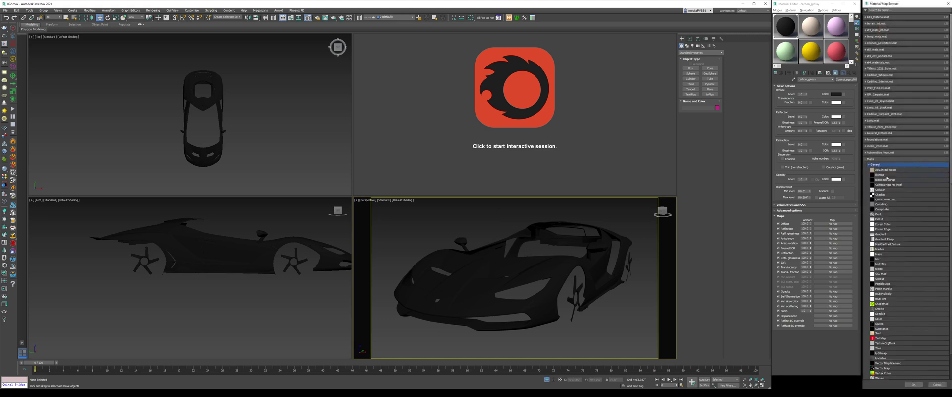
pyautogui.doubleClick(885, 175)
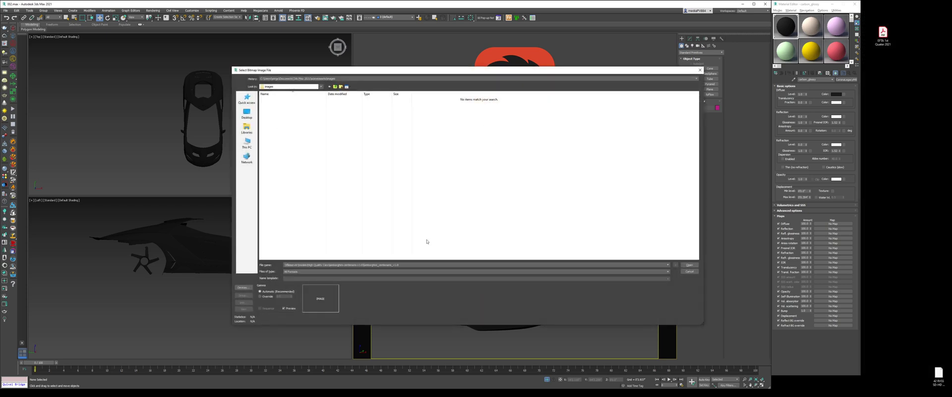
pyautogui.rightClick(326, 177)
pyautogui.moveTo(342, 179)
pyautogui.click(405, 183)
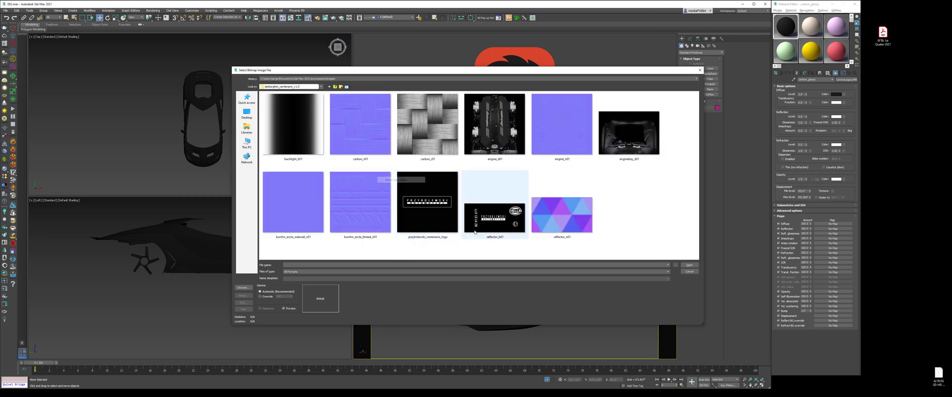
pyautogui.doubleClick(428, 158)
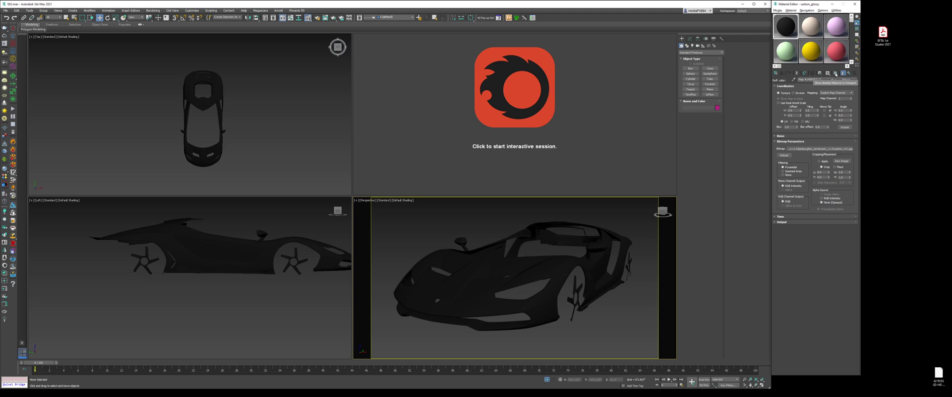
pyautogui.click(835, 74)
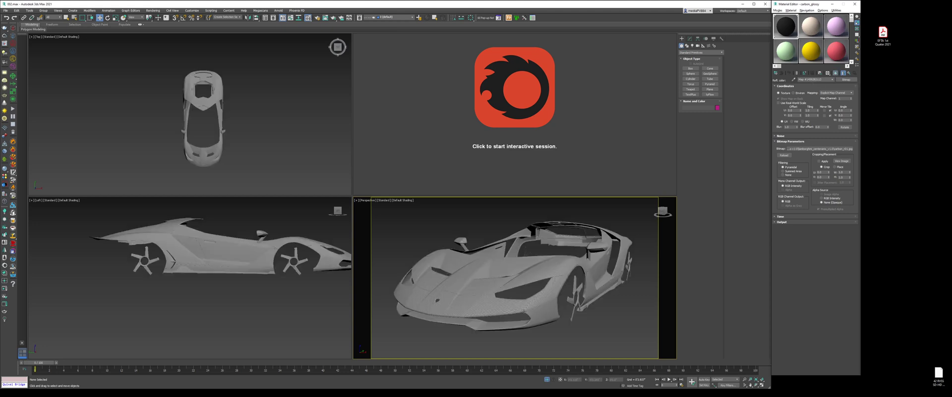
# - Examine the carbon weave texture on the car's hood and front body at close and full-car distance
pyautogui.scroll(10, 446, 285)
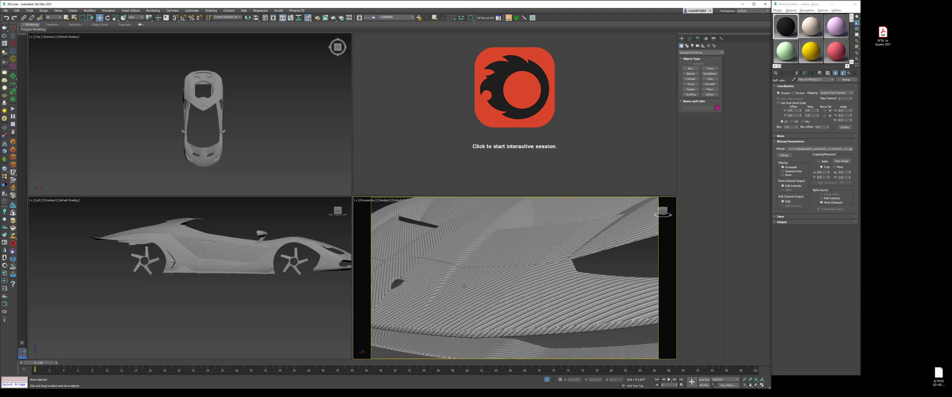
pyautogui.scroll(-5, 446, 285)
pyautogui.scroll(5, 446, 285)
pyautogui.scroll(-8, 446, 285)
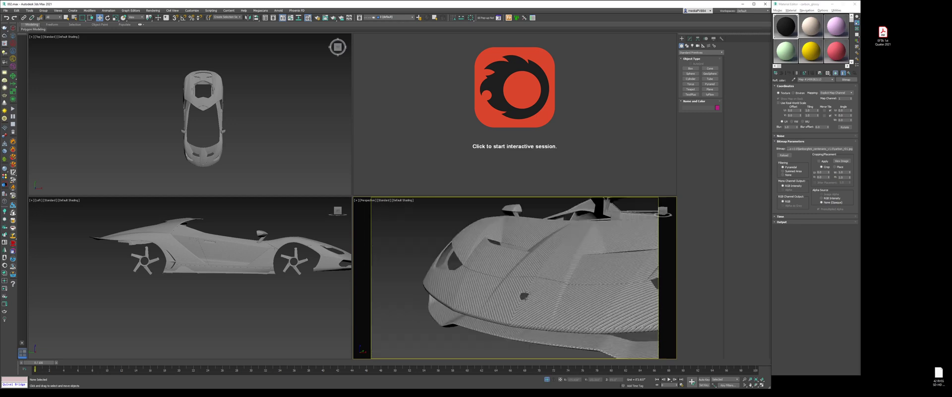
pyautogui.moveTo(575, 283); pyautogui.dragTo(485, 285, button='middle')
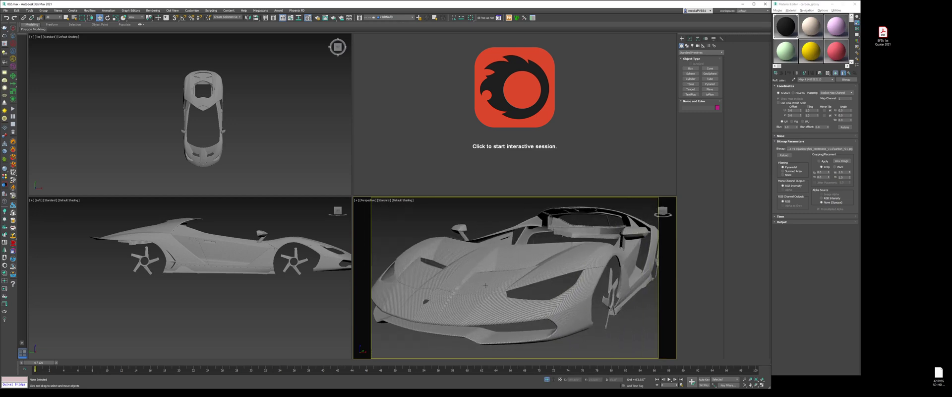
pyautogui.scroll(-3, 489, 283)
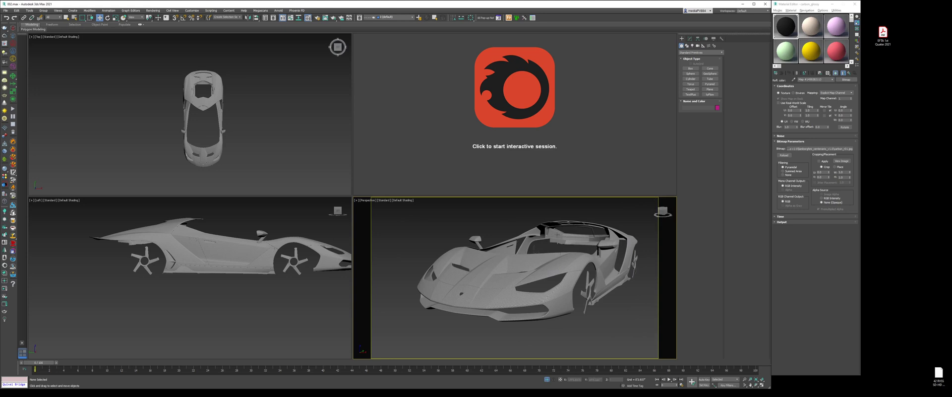
pyautogui.moveTo(579, 266); pyautogui.dragTo(576, 265, button='middle')
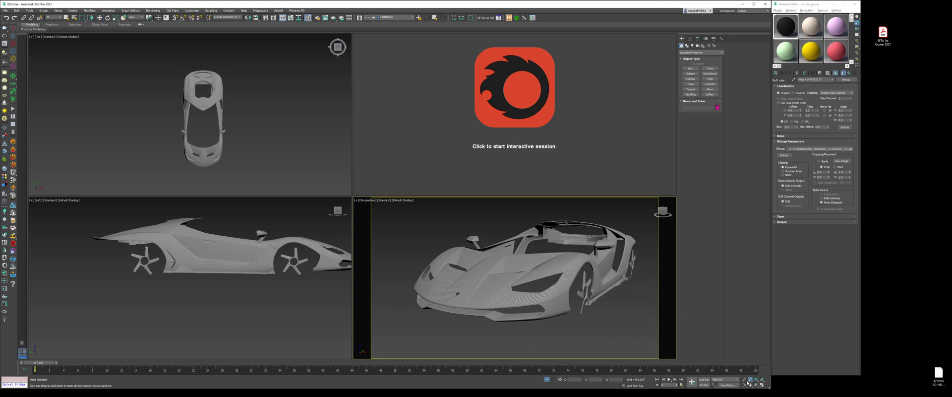
pyautogui.click(744, 379)
pyautogui.moveTo(557, 298); pyautogui.dragTo(557, 272)
pyautogui.moveTo(557, 273); pyautogui.dragTo(557, 275, button='middle')
pyautogui.rightClick(558, 275)
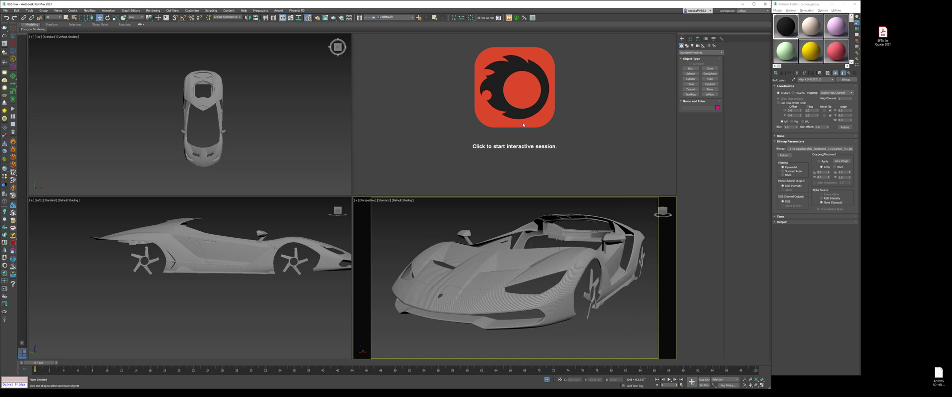
# - Start the interactive render and raise the carbon_glossy material's reflection level
pyautogui.click(523, 124)
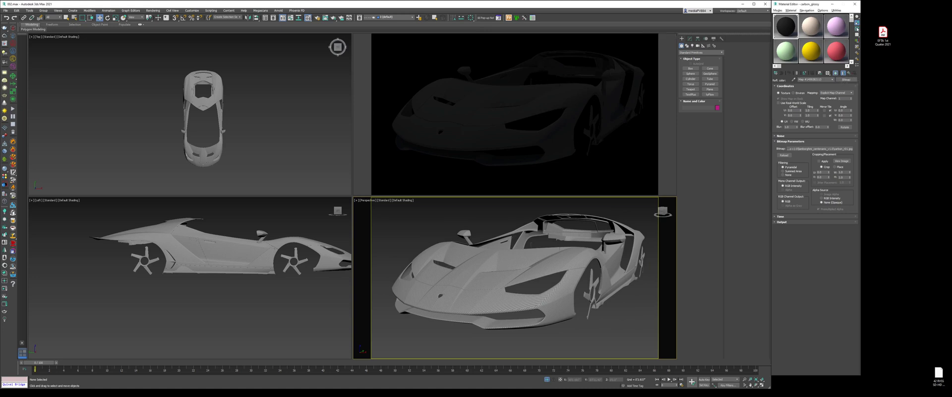
pyautogui.click(848, 73)
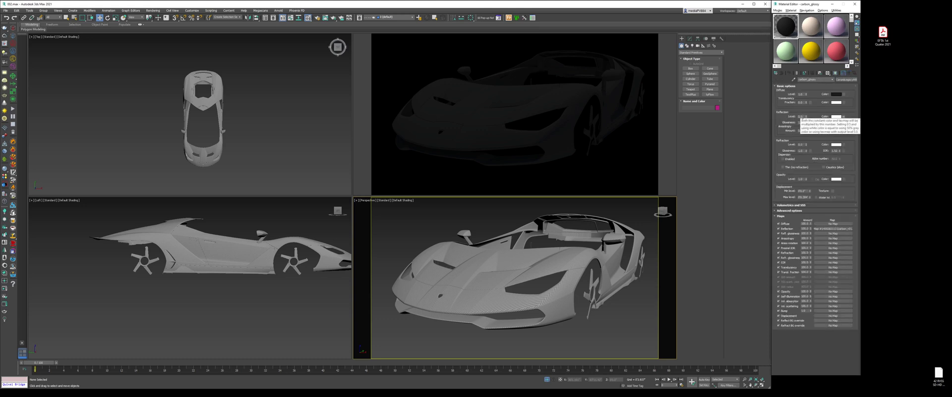
pyautogui.doubleClick(799, 117)
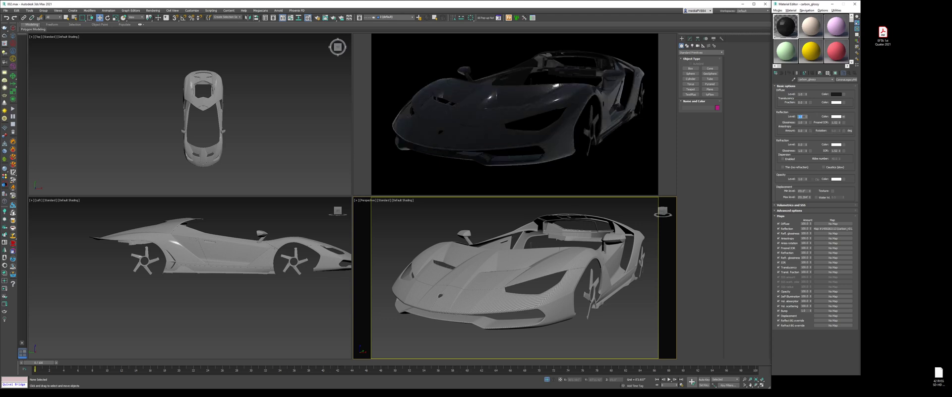
# - Check the reflections on the car's front body up close and set the material's reflection glossiness to 0.7
pyautogui.scroll(5, 573, 120)
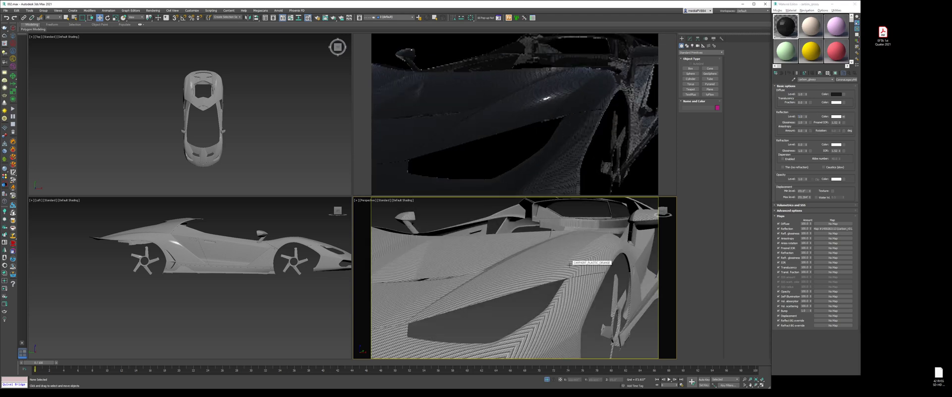
pyautogui.scroll(3, 575, 267)
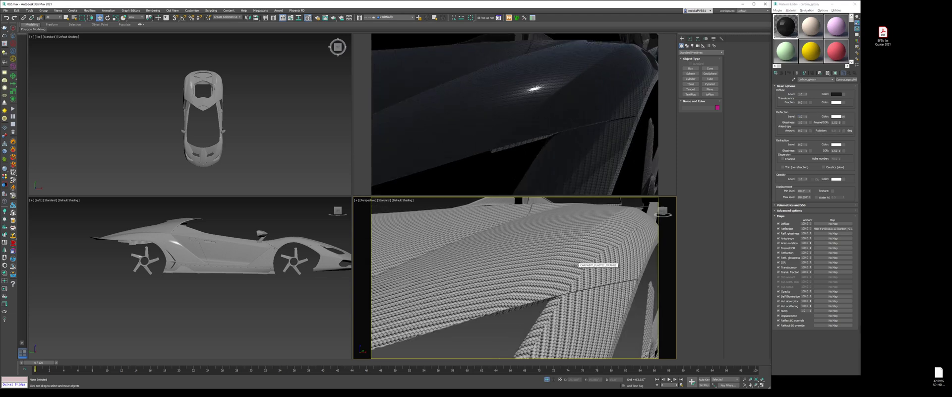
pyautogui.moveTo(441, 268); pyautogui.dragTo(558, 247, button='middle')
pyautogui.scroll(-3, 558, 247)
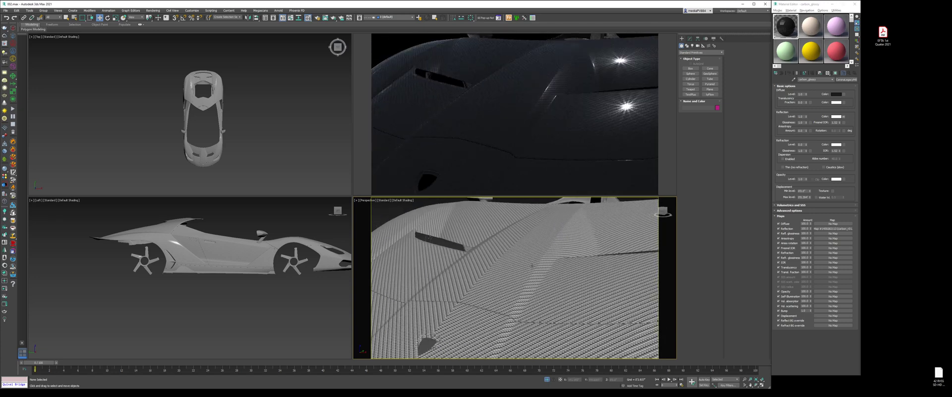
pyautogui.scroll(-5, 544, 257)
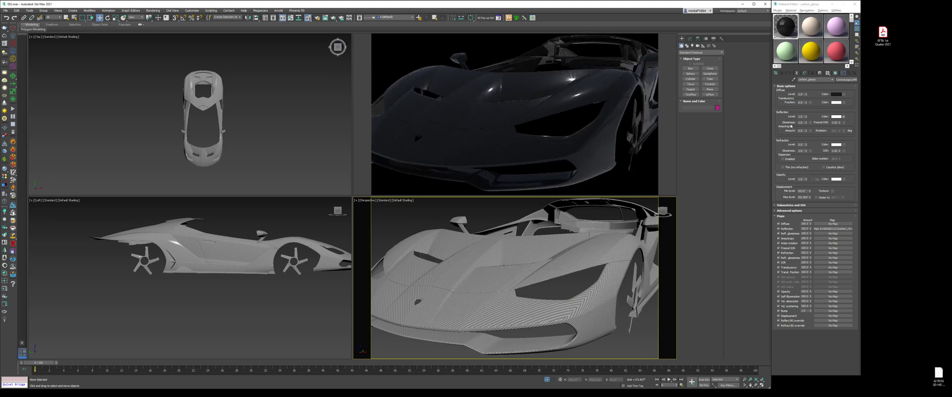
pyautogui.click(800, 122)
pyautogui.write('.7')
pyautogui.press('Return')
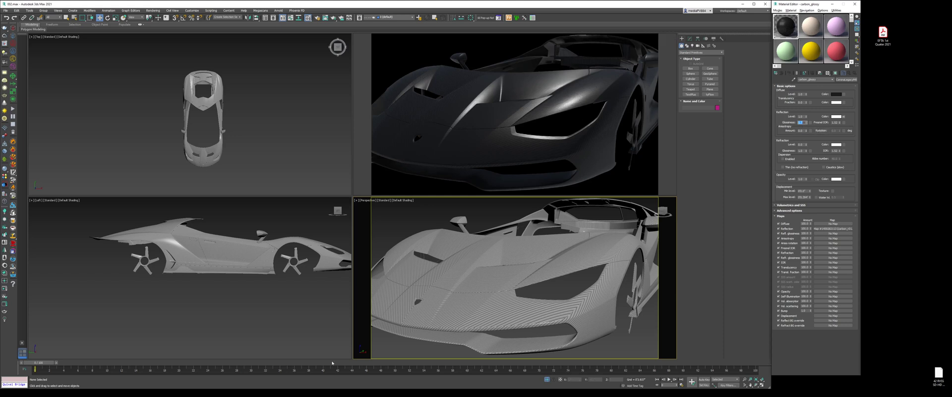
# - Switch to the browser and examine the hood and front body finish in the Lamborghini reference photo
pyautogui.click(40, 391)
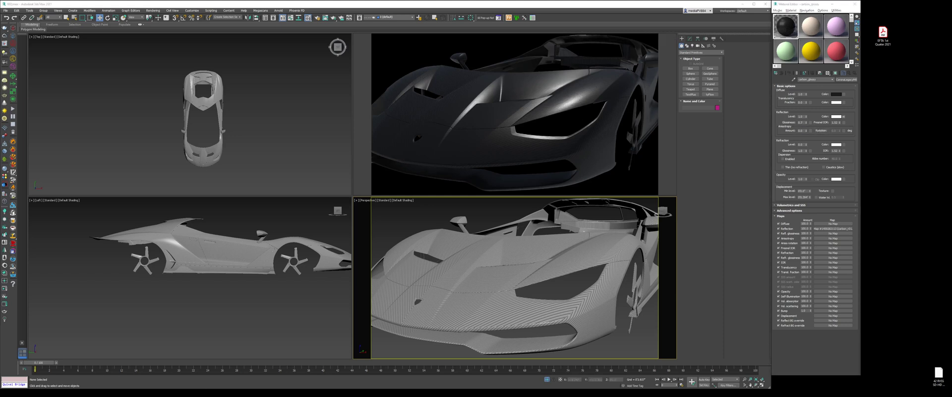
pyautogui.moveTo(951, 50); pyautogui.dragTo(446, 38)
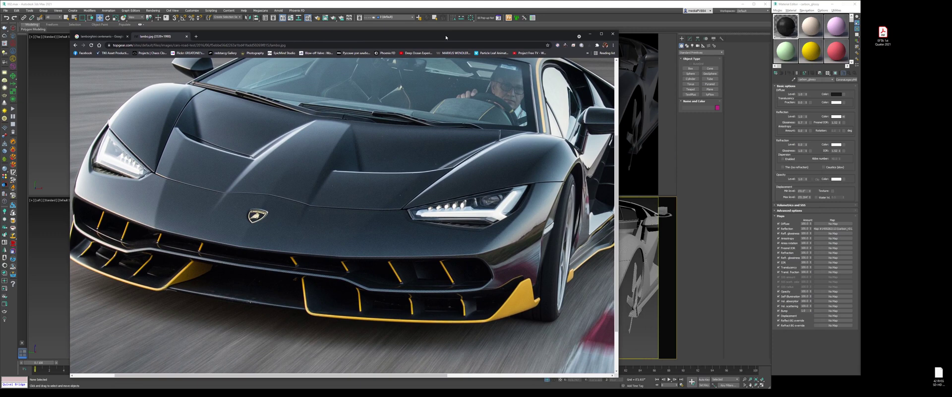
pyautogui.click(520, 159)
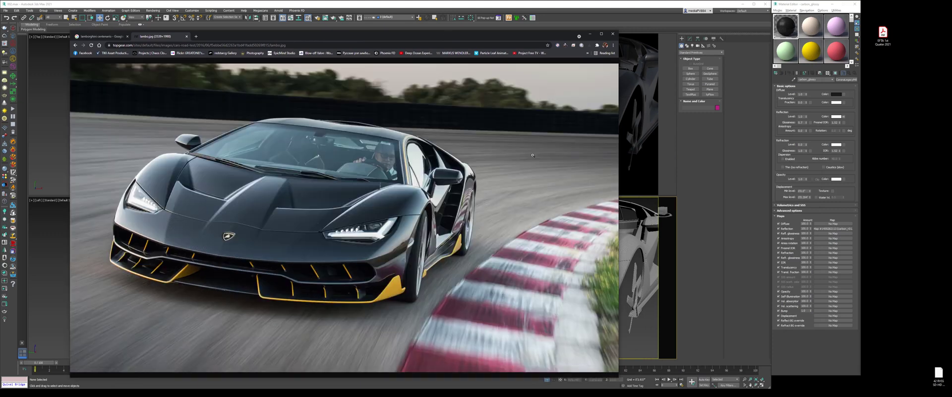
pyautogui.click(386, 201)
pyautogui.moveTo(386, 201); pyautogui.dragTo(339, 222, button='middle')
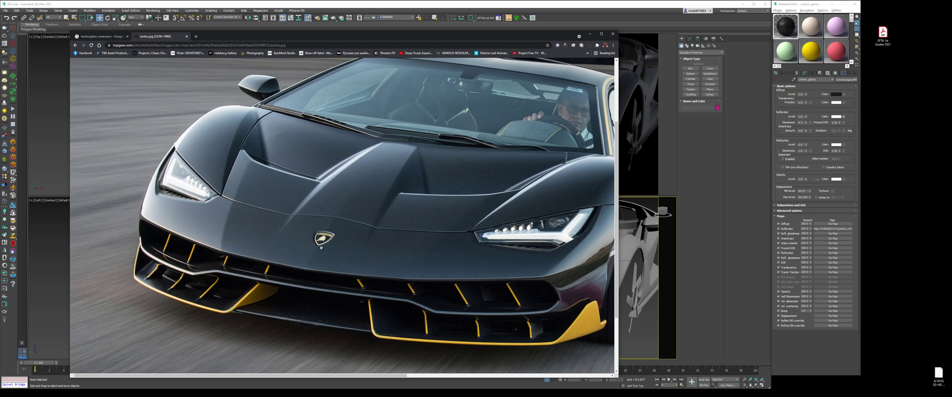
pyautogui.keyDown('shift'); pyautogui.hscroll(5, 431, 186); pyautogui.keyUp('shift')
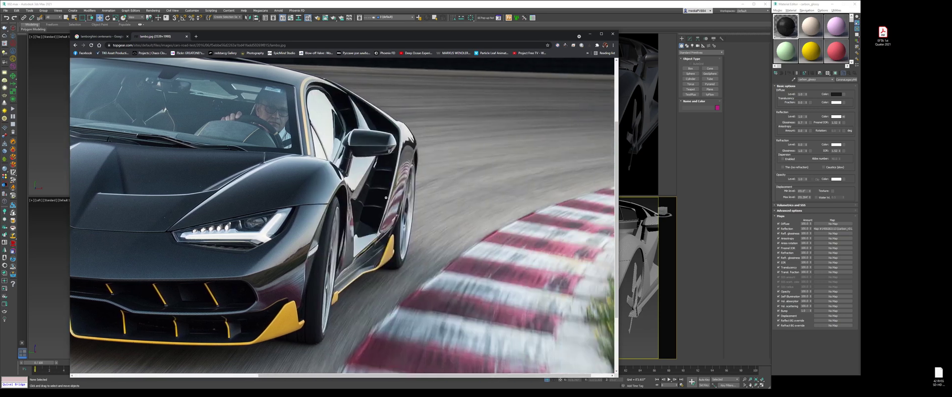
pyautogui.keyDown('shift'); pyautogui.hscroll(-3, 359, 195); pyautogui.keyUp('shift')
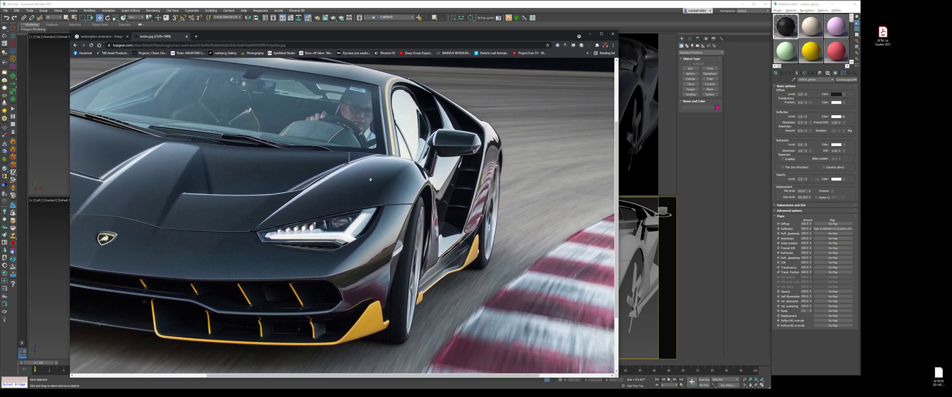
pyautogui.keyDown('shift'); pyautogui.hscroll(-2, 371, 178); pyautogui.keyUp('shift')
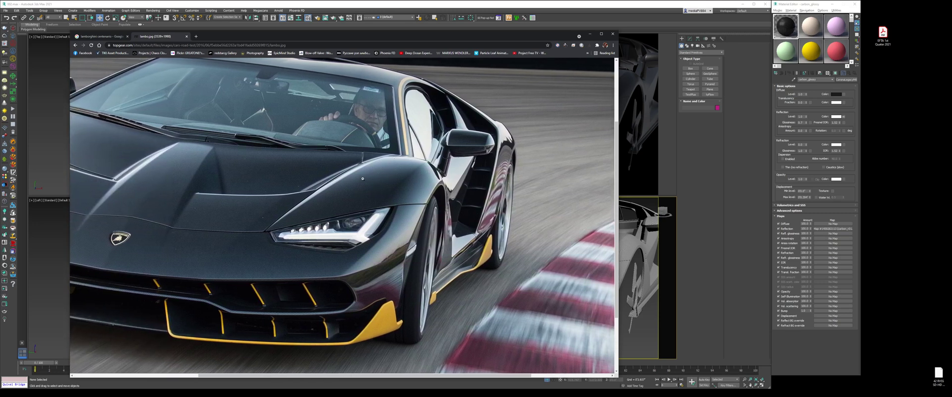
pyautogui.click(589, 34)
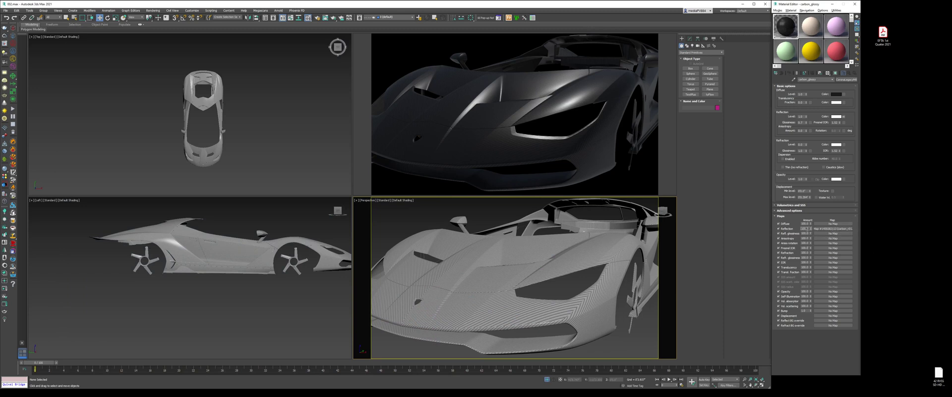
# - Try a reflection map amount of 60 for the carbon_glossy material and settle on 75
pyautogui.doubleClick(804, 229)
pyautogui.write('60')
pyautogui.press('Return')
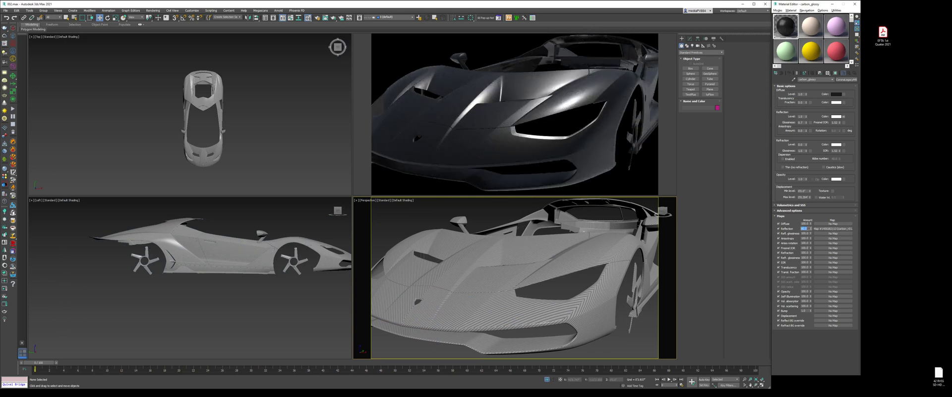
pyautogui.write('75')
pyautogui.press('Return')
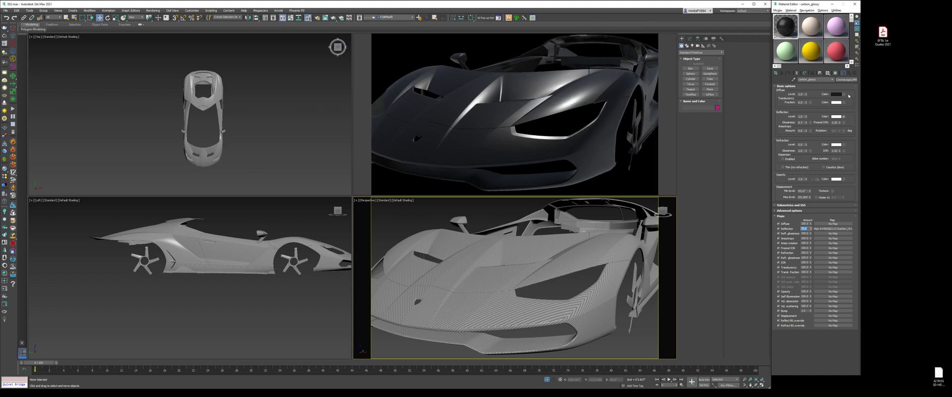
# - Darken the material's reflection color slightly to a very light grey and set the reflection glossiness to 0.45
pyautogui.click(839, 117)
pyautogui.moveTo(477, 245); pyautogui.dragTo(474, 246)
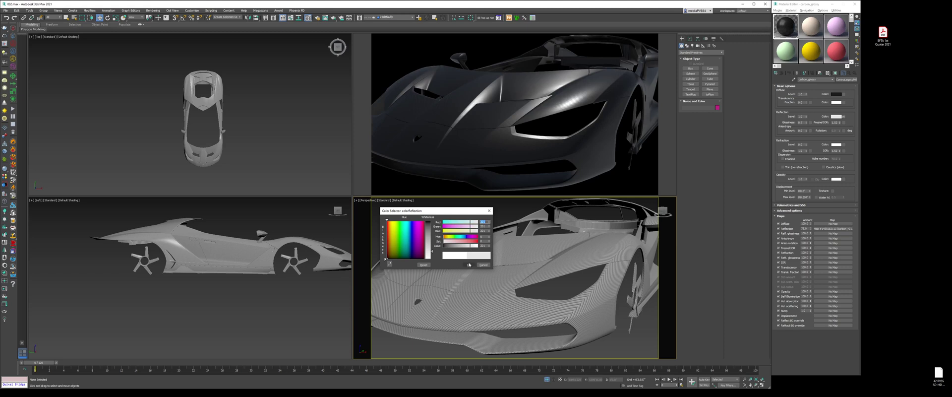
pyautogui.click(469, 265)
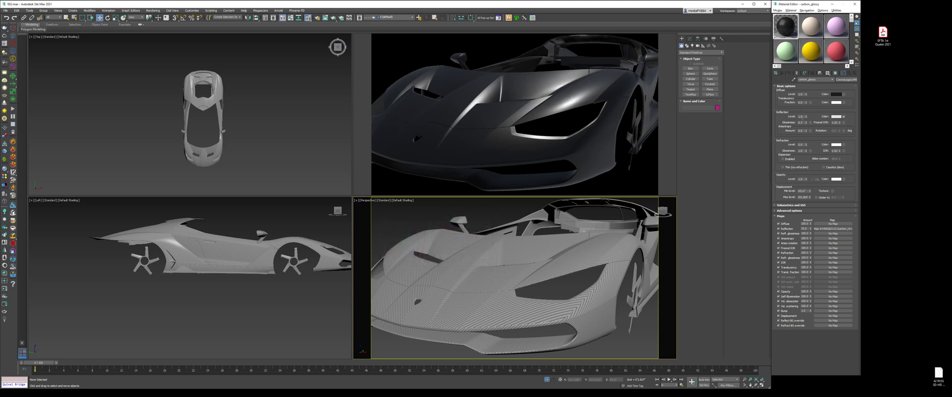
pyautogui.doubleClick(800, 122)
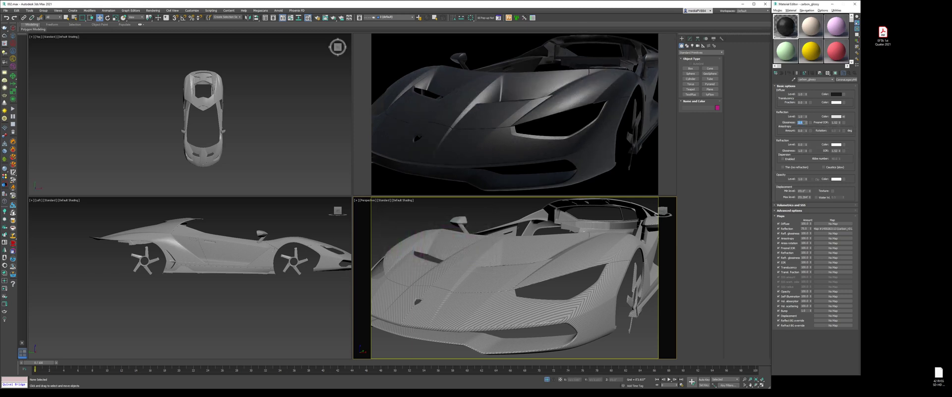
pyautogui.write('0.45')
pyautogui.press('Return')
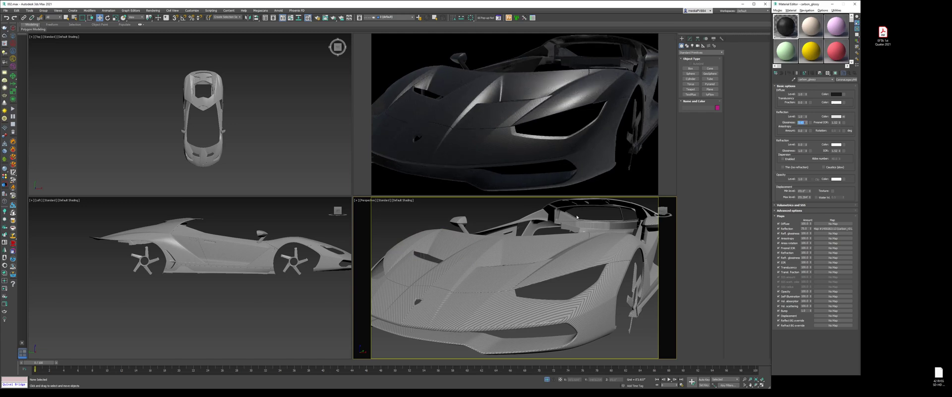
# - Examine the carbon weave on the car's side, hood and nose in the interactive render and compare it with the reference photo
pyautogui.keyDown('alt'); pyautogui.moveTo(541, 257); pyautogui.dragTo(525, 292, button='middle'); pyautogui.keyUp('alt')
pyautogui.hotkey('shift', 'z')
pyautogui.hotkey('shift', 'z')
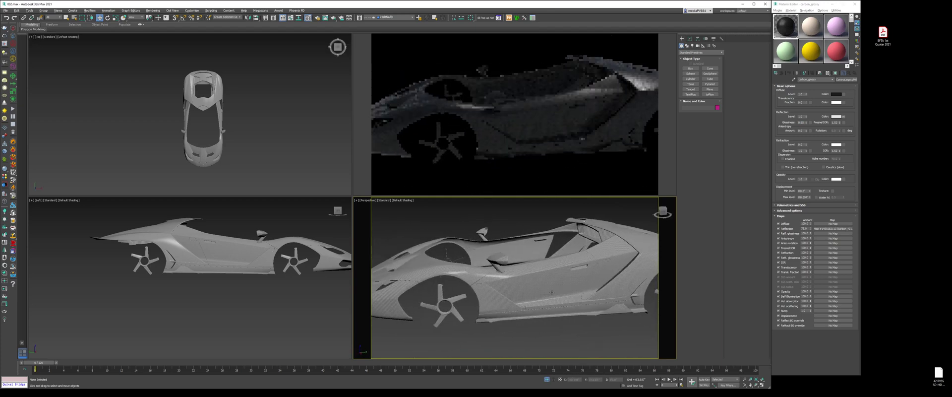
pyautogui.hotkey('shift', 'z')
pyautogui.hotkey('shift', 'z')
pyautogui.hotkey('shift', 'z')
pyautogui.hotkey('shift', 'z')
pyautogui.hotkey('shift', 'z')
pyautogui.hotkey('shift', 'z')
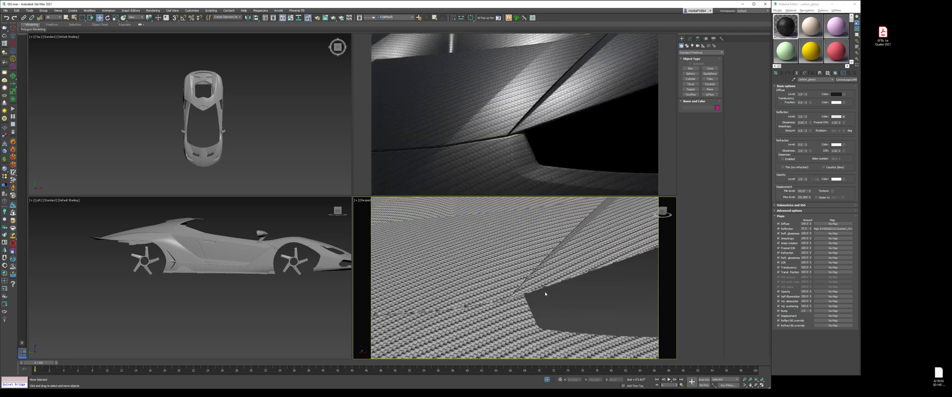
pyautogui.click(744, 379)
pyautogui.moveTo(528, 268); pyautogui.dragTo(523, 301)
pyautogui.moveTo(521, 300); pyautogui.dragTo(594, 295, button='middle')
pyautogui.moveTo(594, 295); pyautogui.dragTo(570, 262)
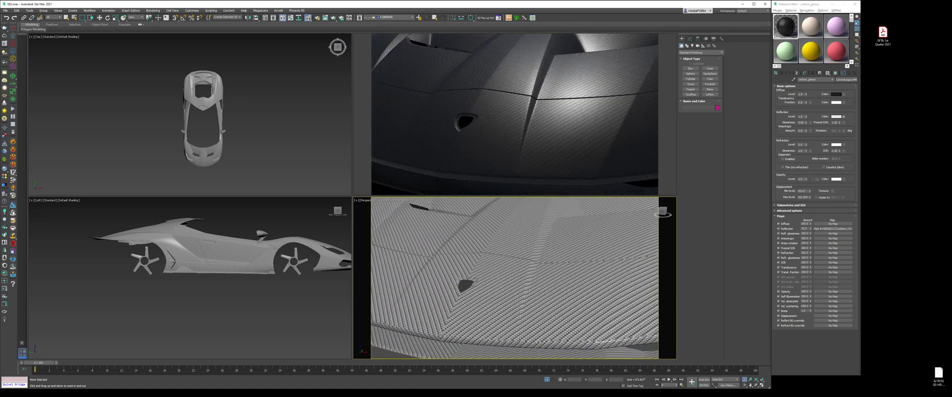
pyautogui.hotkey('alt', 'Tab')
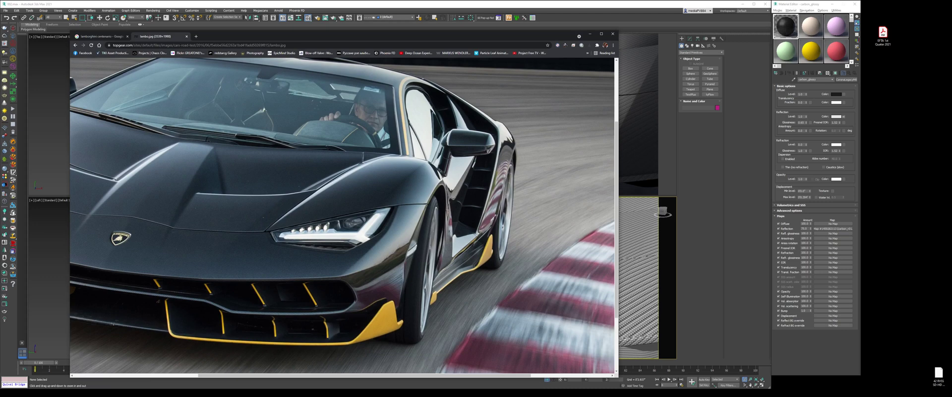
pyautogui.hotkey('alt', 'Tab')
pyautogui.rightClick(463, 311)
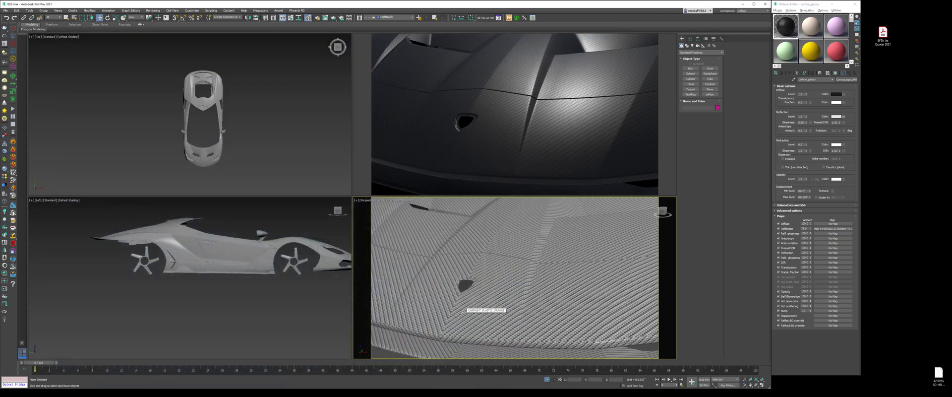
# - Set the carbon weave reflection bitmap's tiling to 2 in both directions
pyautogui.click(843, 116)
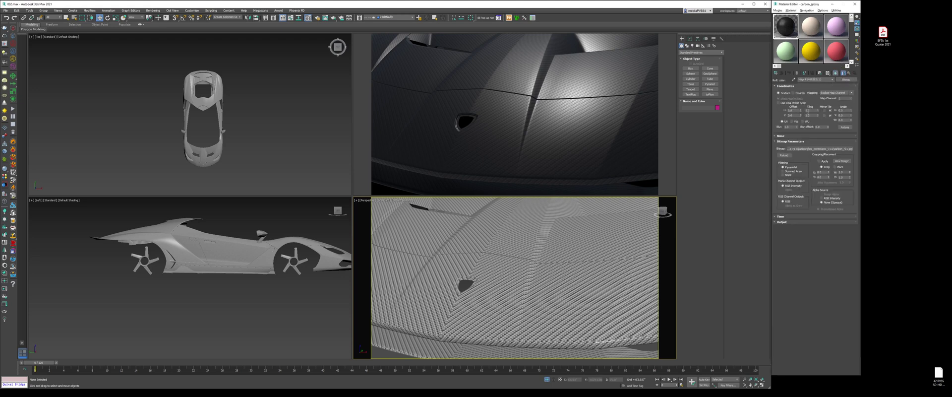
pyautogui.doubleClick(811, 110)
pyautogui.write('2')
pyautogui.press('Tab')
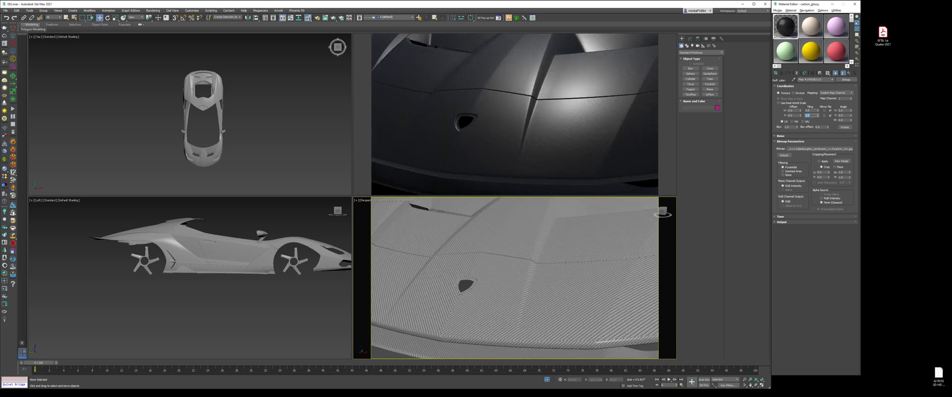
# - Open an enlarged preview of the carbon weave bitmap and enable the color map in its output settings
pyautogui.click(843, 73)
pyautogui.doubleClick(788, 28)
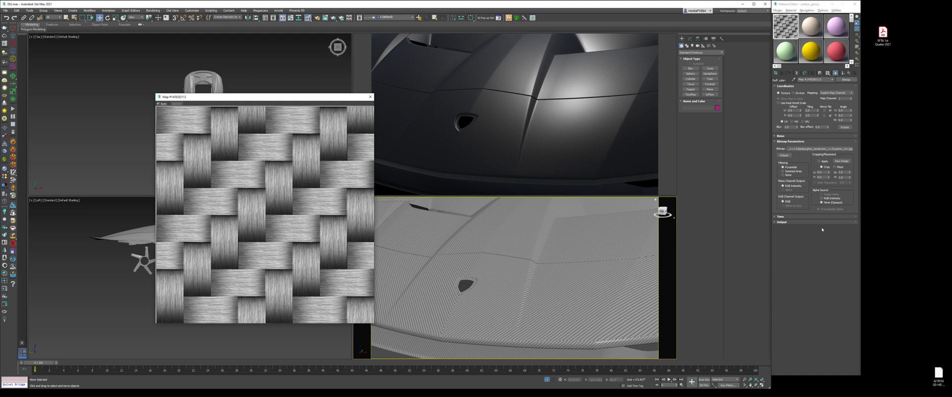
pyautogui.click(799, 222)
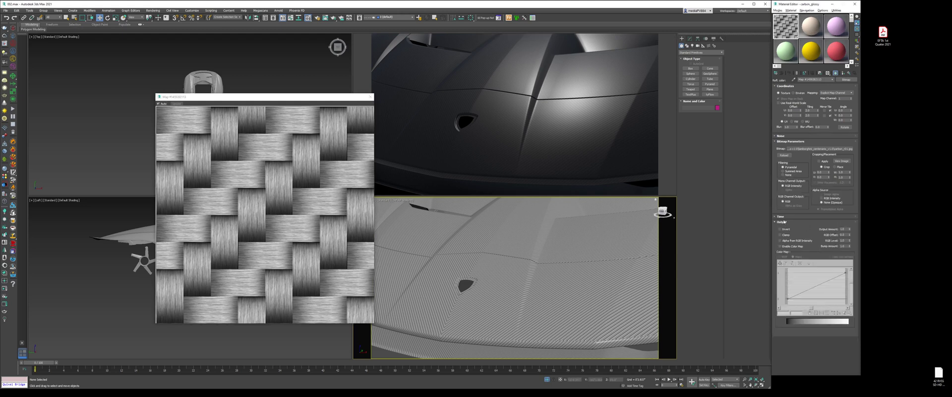
pyautogui.click(793, 247)
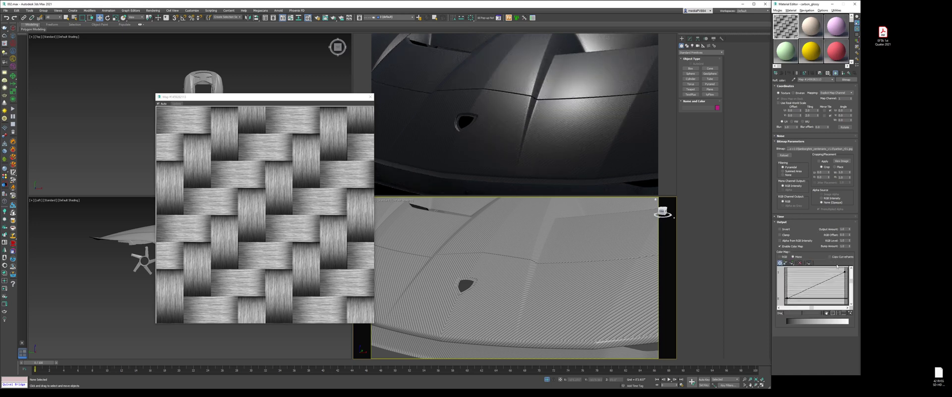
# - Convert the color map's start point to a Bezier point and reshape the curve to darken the shadows and increase the weave's contrast
pyautogui.rightClick(787, 298)
pyautogui.click(805, 312)
pyautogui.moveTo(802, 292); pyautogui.dragTo(824, 297)
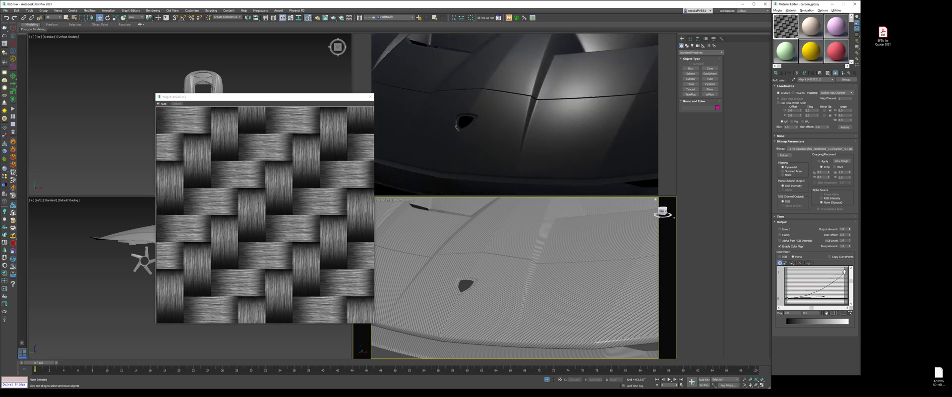
pyautogui.moveTo(845, 271); pyautogui.dragTo(845, 263)
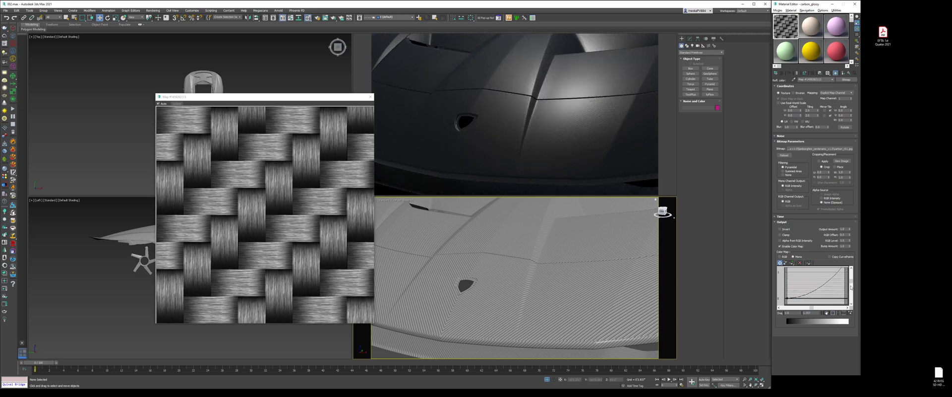
pyautogui.click(835, 313)
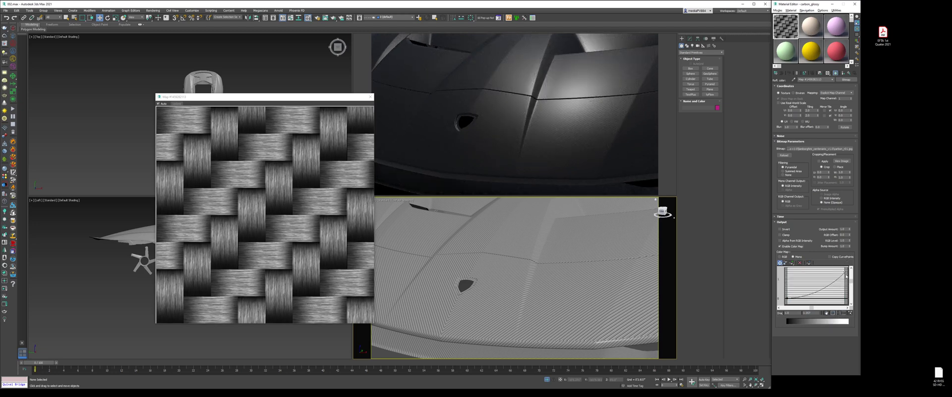
pyautogui.moveTo(845, 274); pyautogui.dragTo(845, 268)
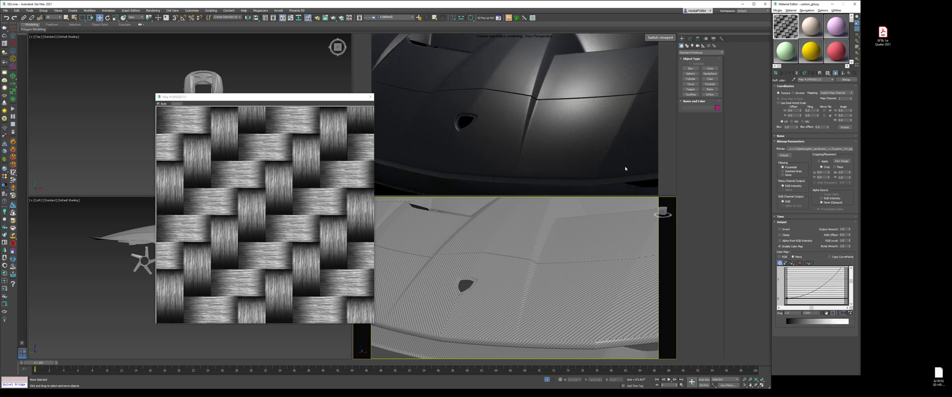
pyautogui.click(787, 298)
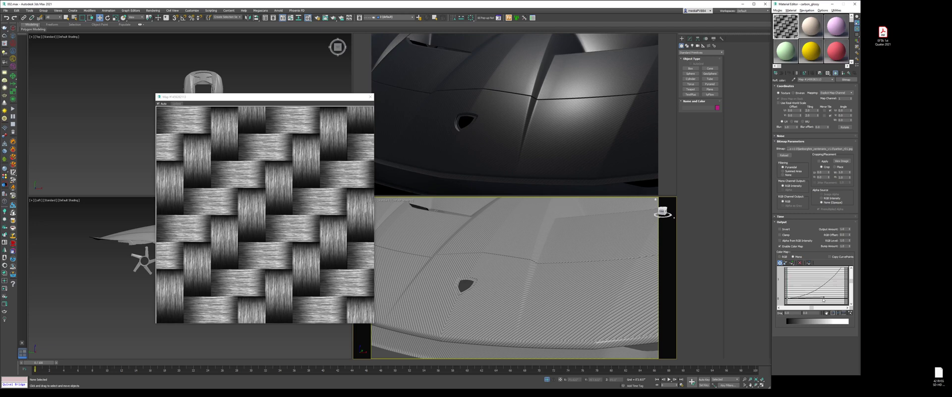
pyautogui.moveTo(823, 298); pyautogui.dragTo(786, 299)
pyautogui.click(845, 73)
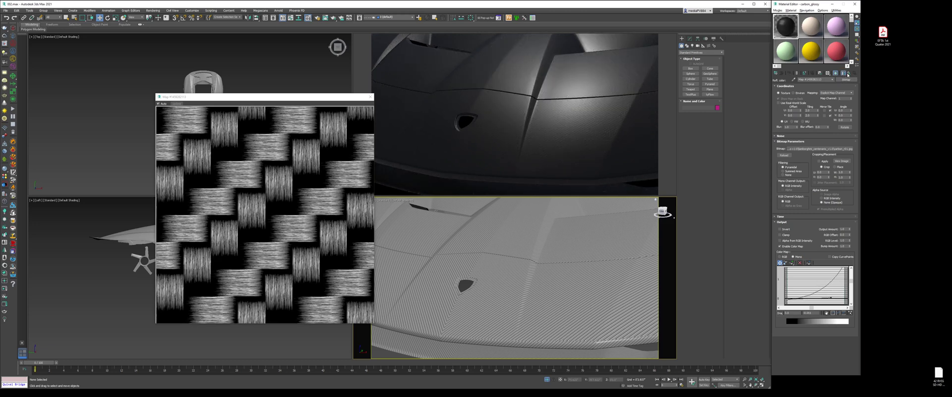
pyautogui.click(849, 73)
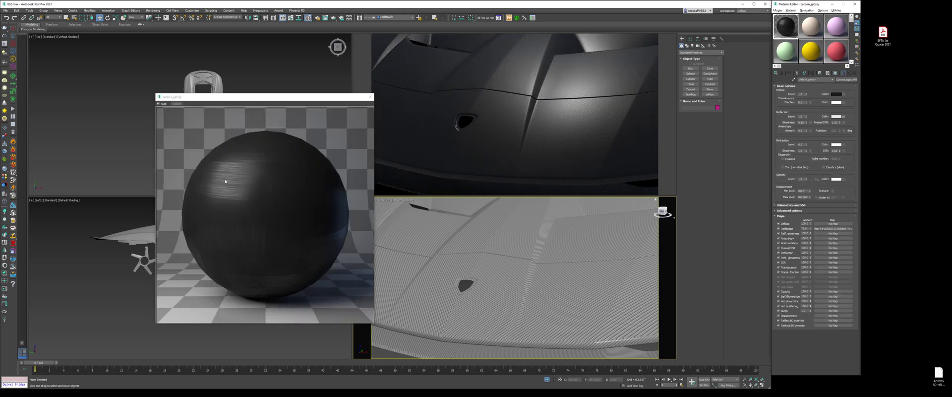
# - Reopen the carbon weave reflection bitmap, adjust its blur and return to the material's base settings
pyautogui.click(844, 117)
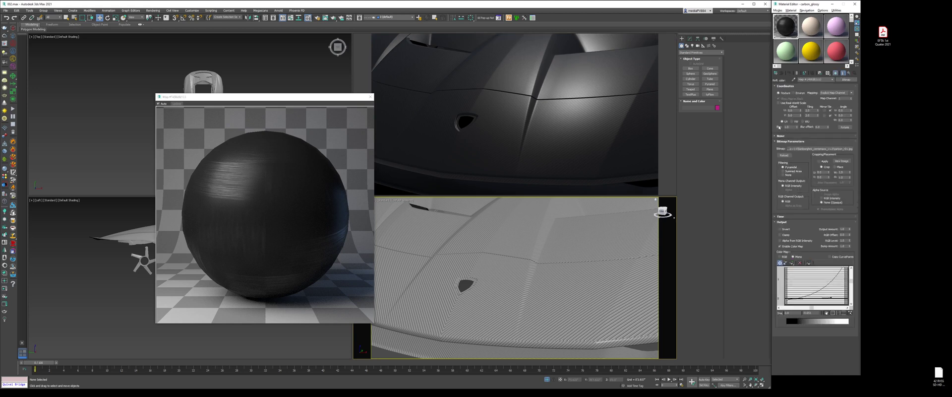
pyautogui.doubleClick(789, 127)
pyautogui.click(850, 73)
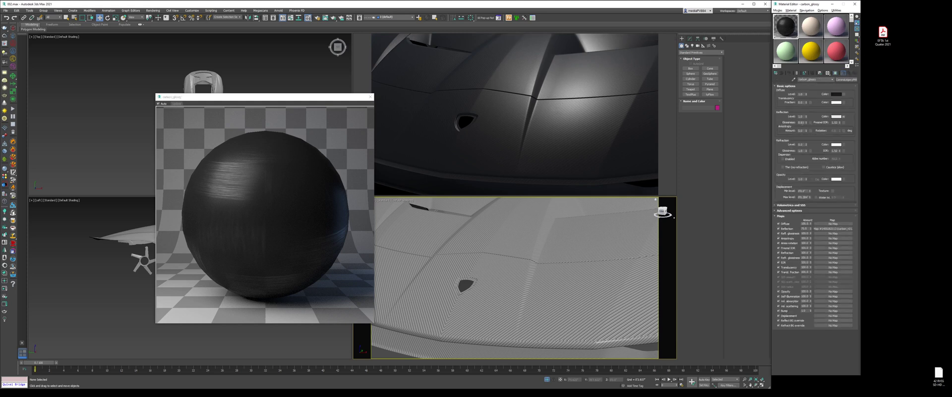
# - Load the grey carbon weave image as a bitmap in the reflection glossiness map slot
pyautogui.click(810, 123)
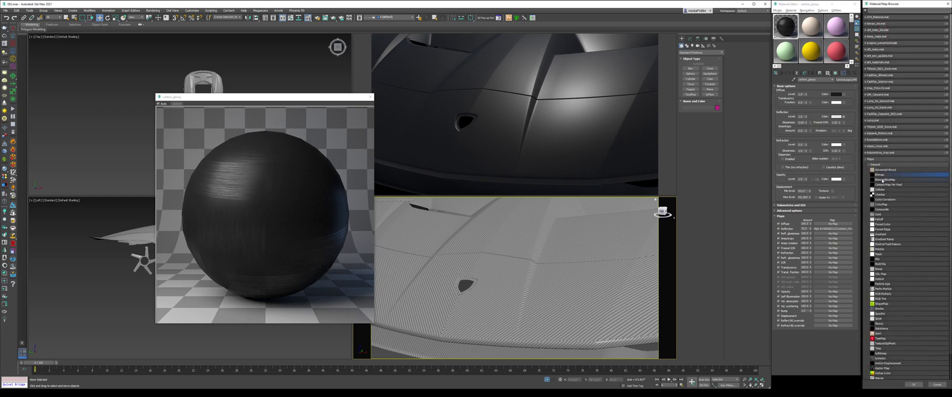
pyautogui.doubleClick(884, 175)
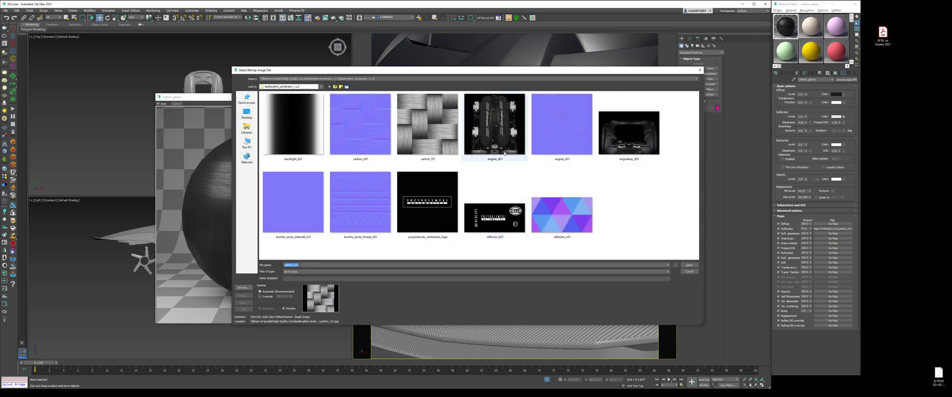
pyautogui.doubleClick(435, 130)
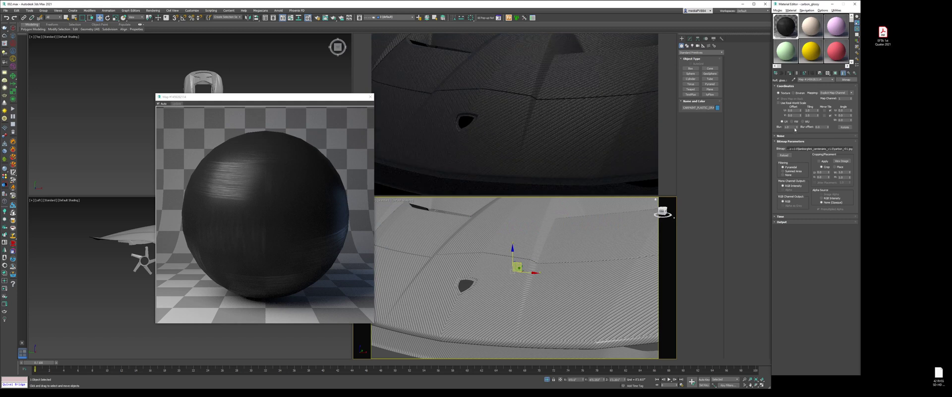
# - Adjust the glossiness bitmap's blur, set its tiling to 2 in both directions and return to the material
pyautogui.doubleClick(789, 128)
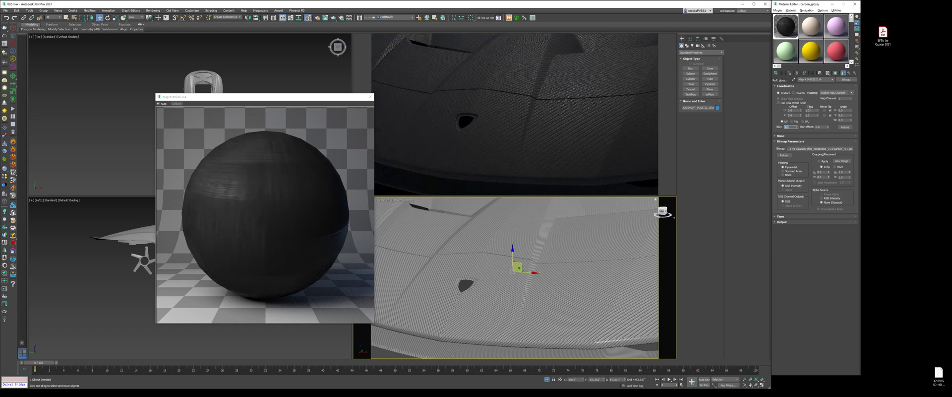
pyautogui.write('2')
pyautogui.press('Tab')
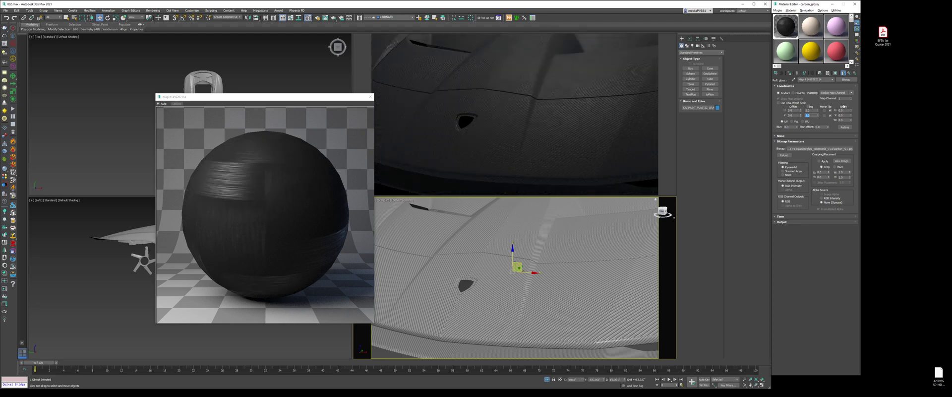
pyautogui.click(853, 73)
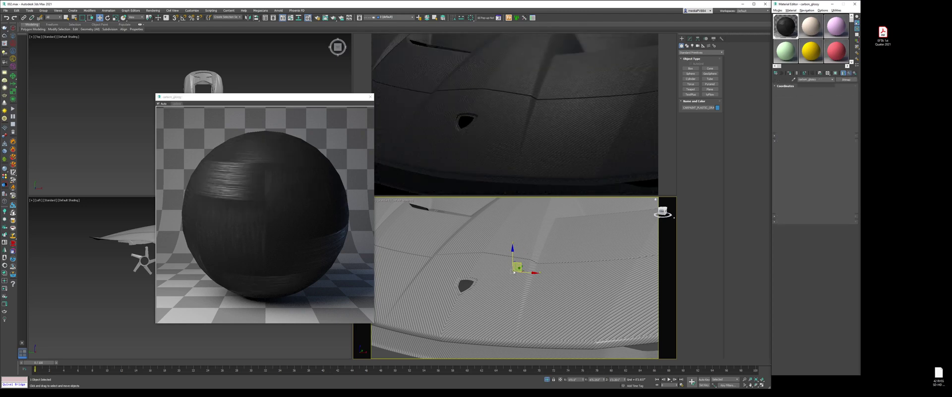
# - Reduce the reflection glossiness map's amount and set the material's reflection glossiness to 0.95
pyautogui.scroll(-8, 553, 284)
pyautogui.scroll(2, 552, 277)
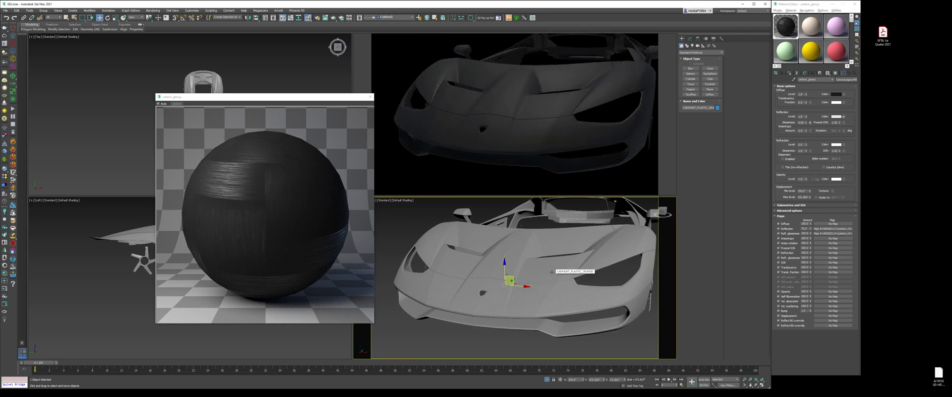
pyautogui.scroll(4, 552, 272)
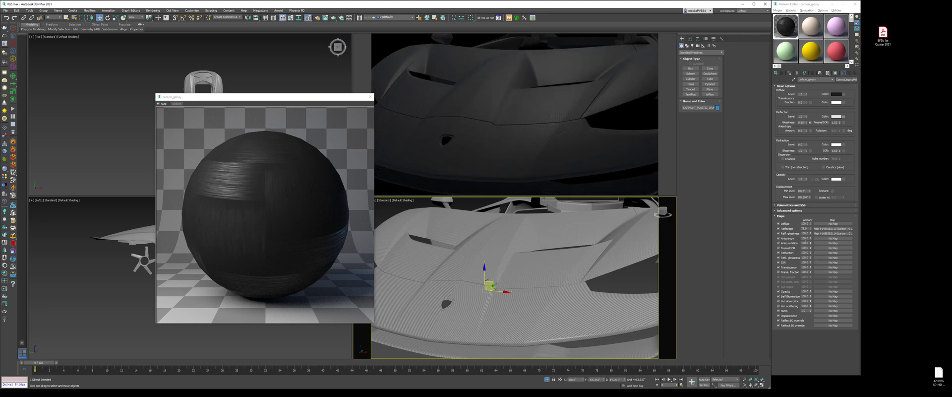
pyautogui.doubleClick(804, 233)
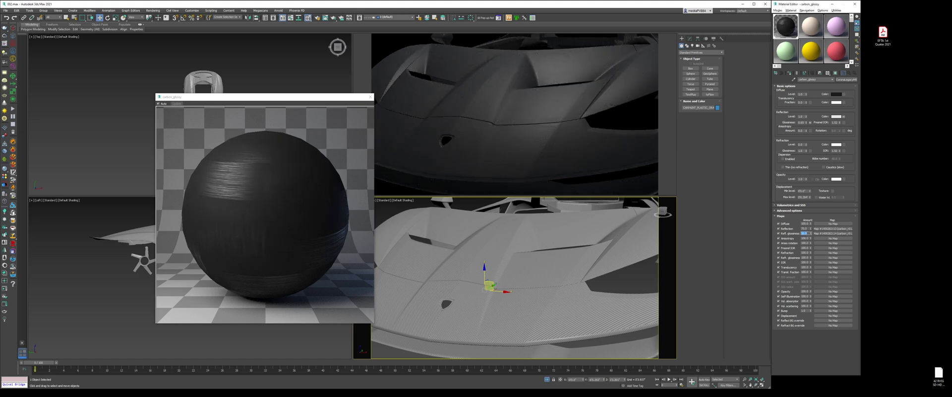
pyautogui.doubleClick(802, 122)
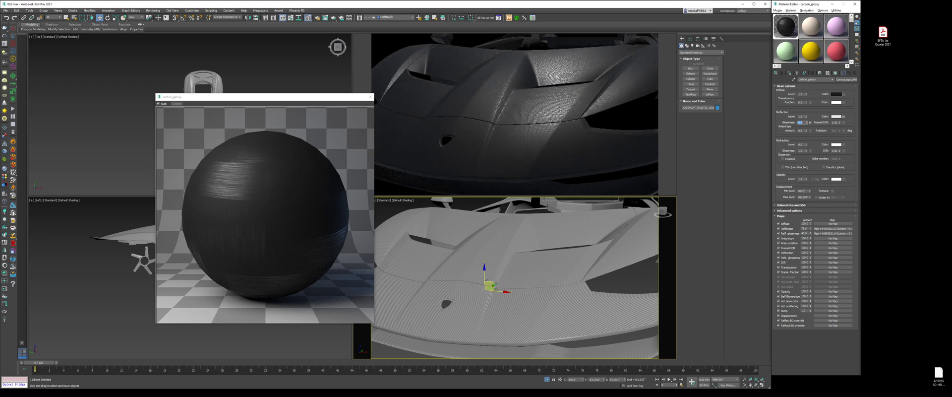
pyautogui.write('0.95')
pyautogui.press('Return')
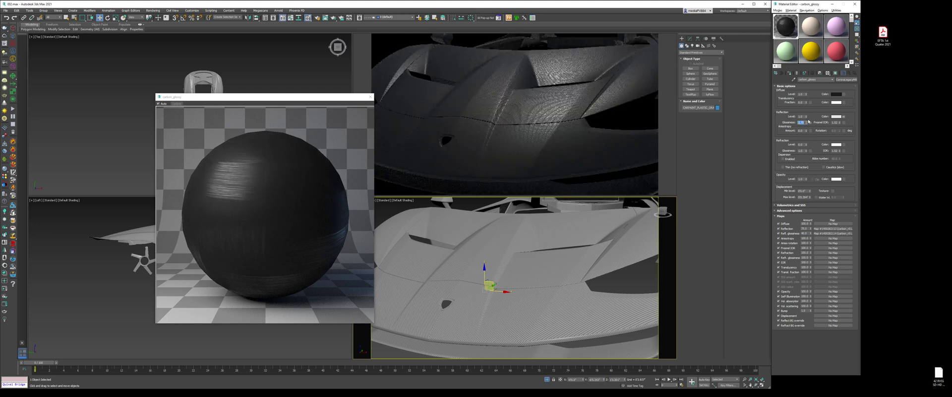
# - Examine the carbon weave highlights on the hood, around the headlight and on the whole car in the interactive render
pyautogui.scroll(5, 575, 260)
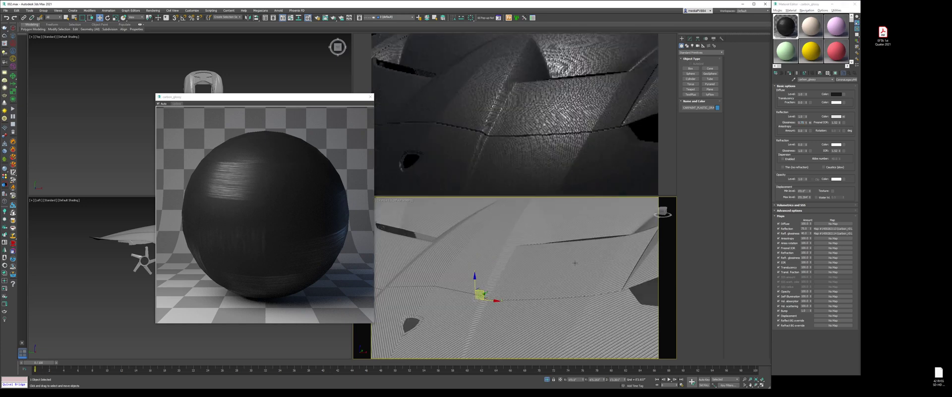
pyautogui.scroll(2, 575, 263)
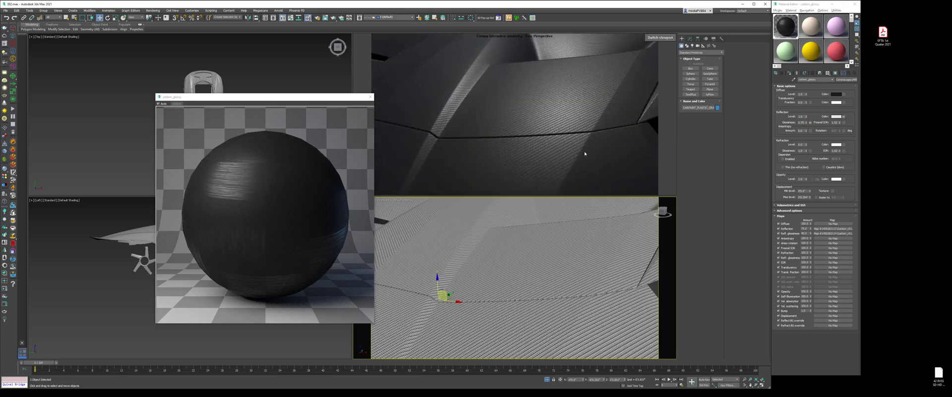
pyautogui.scroll(-4, 526, 293)
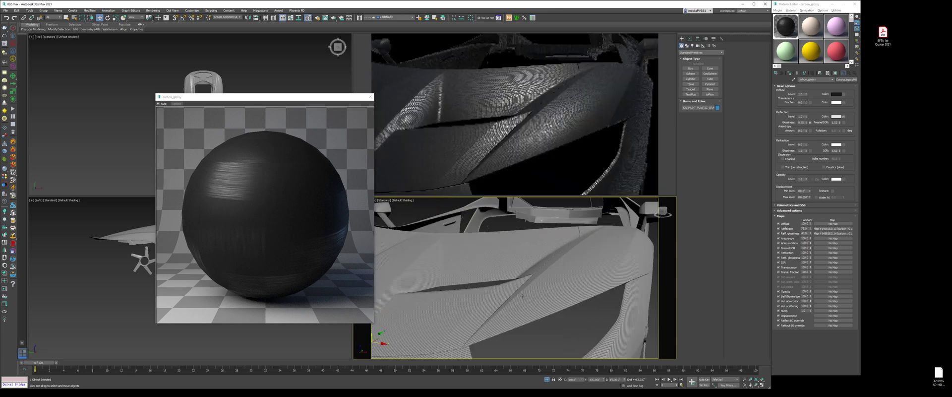
pyautogui.keyDown('alt'); pyautogui.moveTo(569, 271); pyautogui.dragTo(571, 252, button='middle'); pyautogui.keyUp('alt')
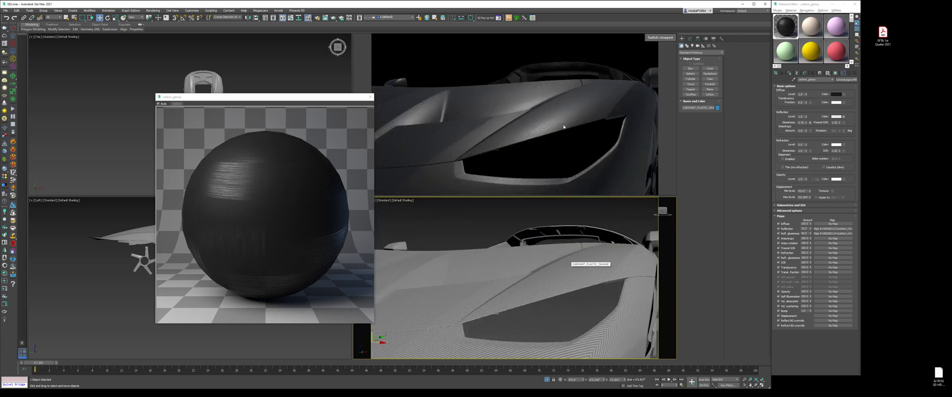
pyautogui.scroll(-5, 582, 266)
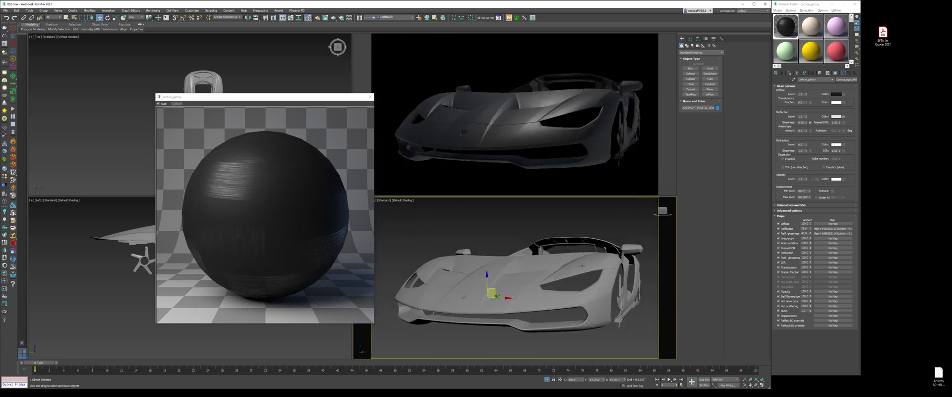
pyautogui.keyDown('alt'); pyautogui.moveTo(582, 266); pyautogui.dragTo(582, 268, button='middle'); pyautogui.keyUp('alt')
pyautogui.click(643, 324)
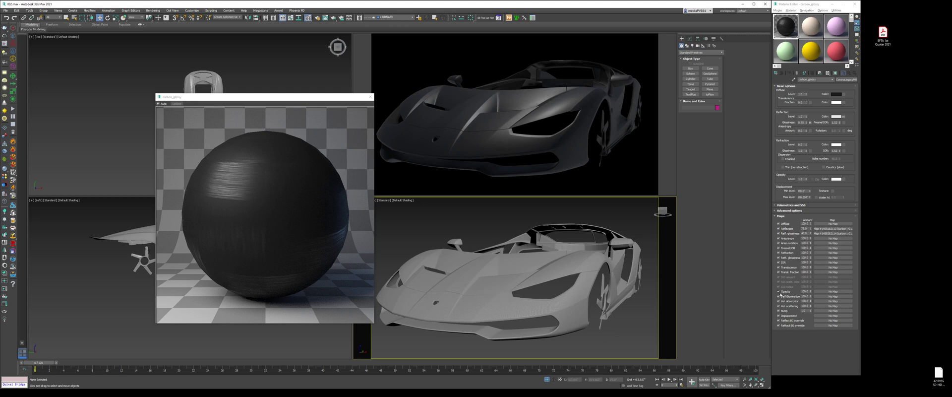
# - Assign a Corona Normal map to the material's bump slot and enable adding gamma to its input
pyautogui.click(826, 310)
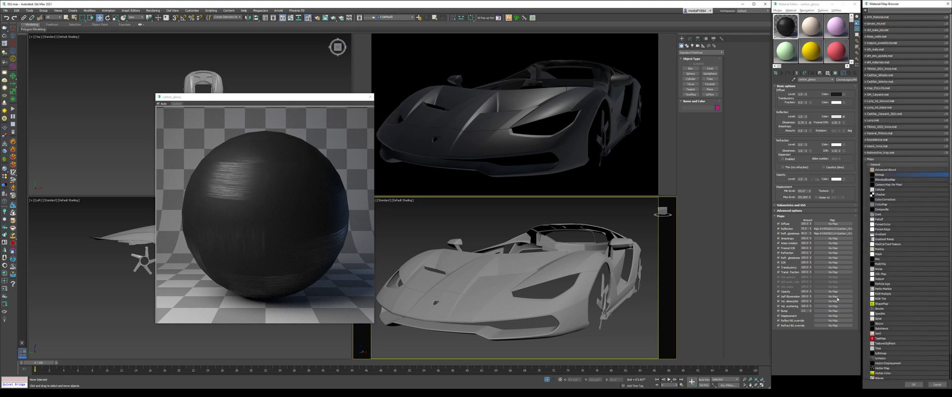
pyautogui.click(883, 164)
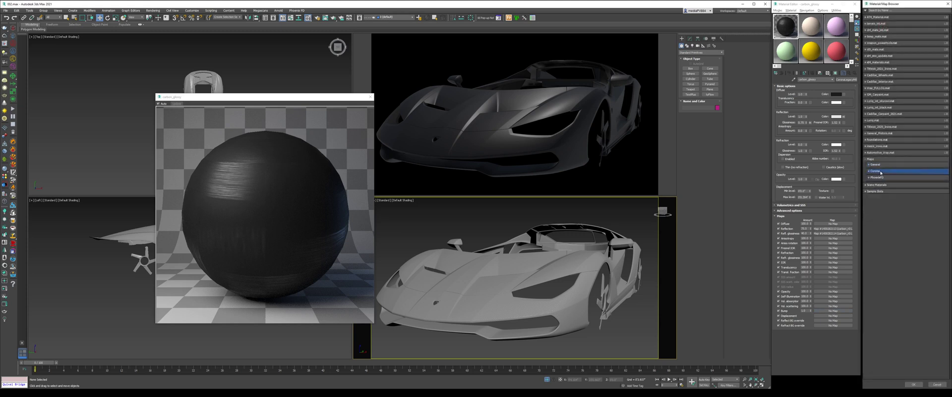
pyautogui.click(878, 171)
pyautogui.doubleClick(887, 226)
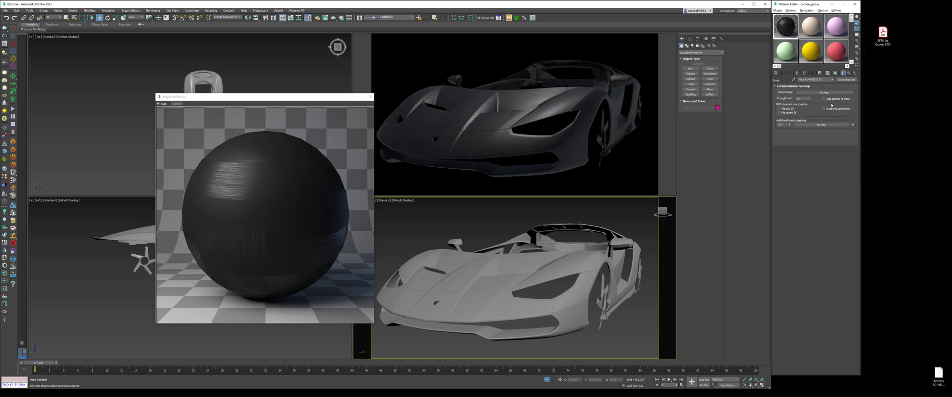
pyautogui.click(826, 99)
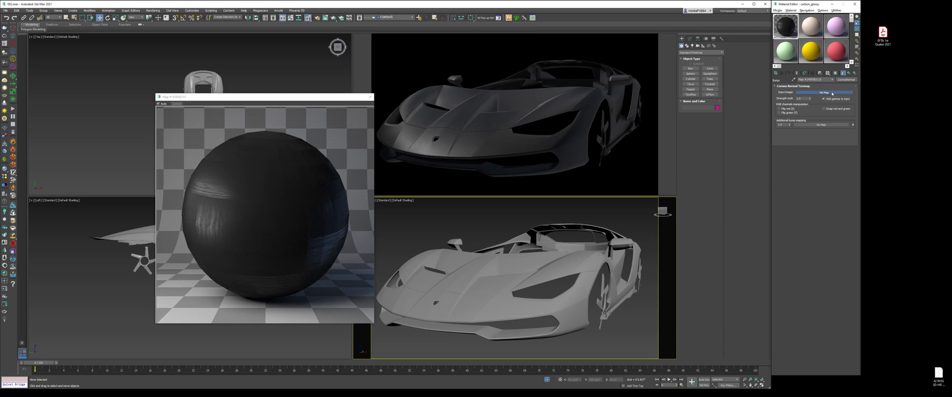
# - Load the blue carbon weave normal image as a bitmap for the Corona Normal map's input image
pyautogui.click(832, 93)
pyautogui.click(879, 170)
pyautogui.click(876, 165)
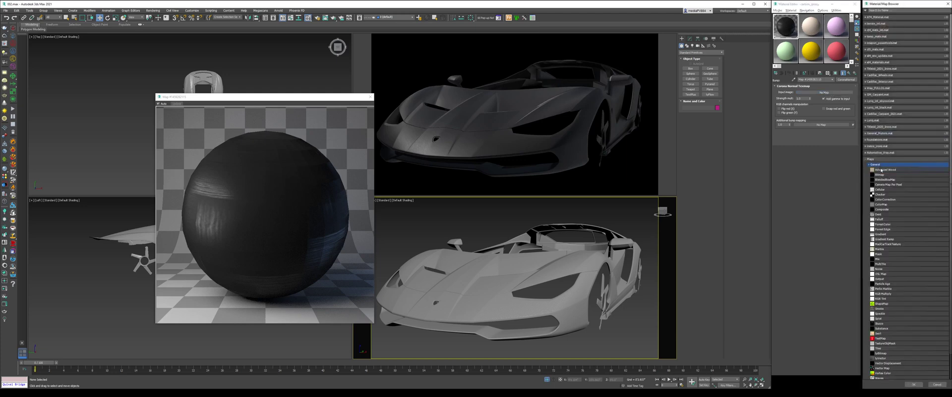
pyautogui.doubleClick(881, 175)
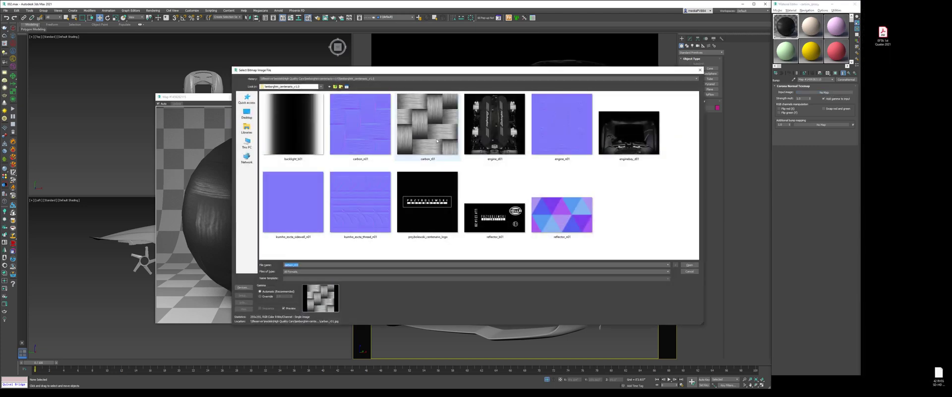
pyautogui.doubleClick(370, 151)
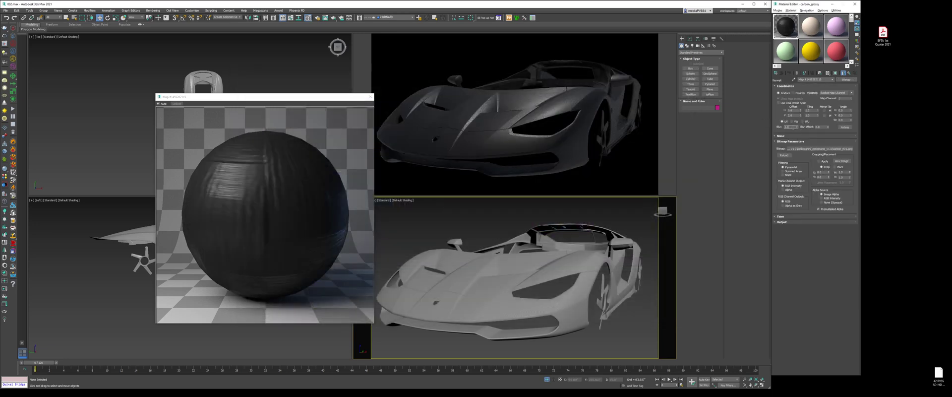
# - Set the normal bitmap's blur to 0.1 and its tiling to 2 in both directions, and return to the normal map's settings
pyautogui.write('.1')
pyautogui.press('Return')
pyautogui.doubleClick(807, 110)
pyautogui.write('2')
pyautogui.press('Tab')
pyautogui.click(848, 73)
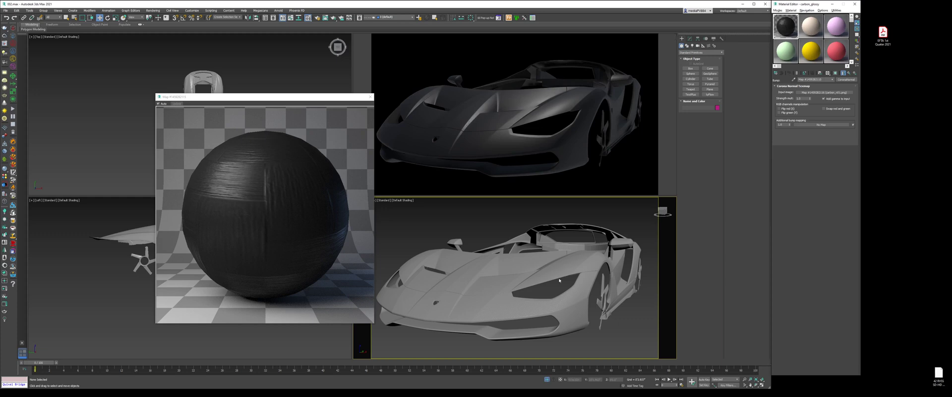
pyautogui.scroll(7, 498, 277)
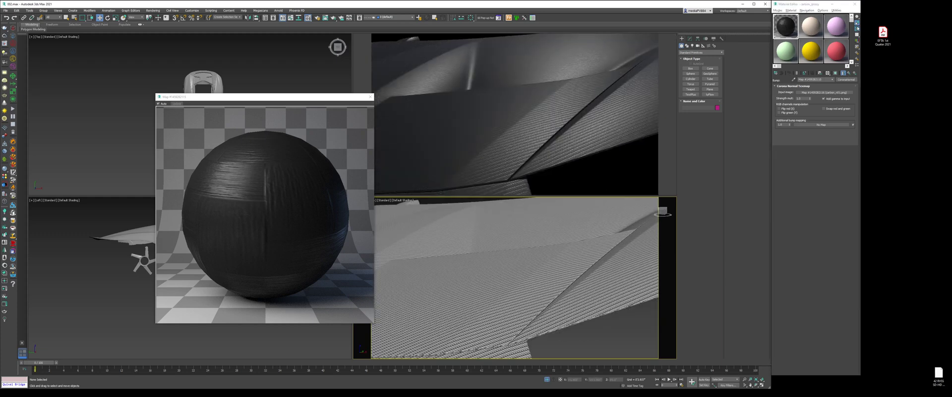
# - Set the carbon_glossy material's bump amount to 0.3 and check the whole car in the interactive render
pyautogui.click(848, 73)
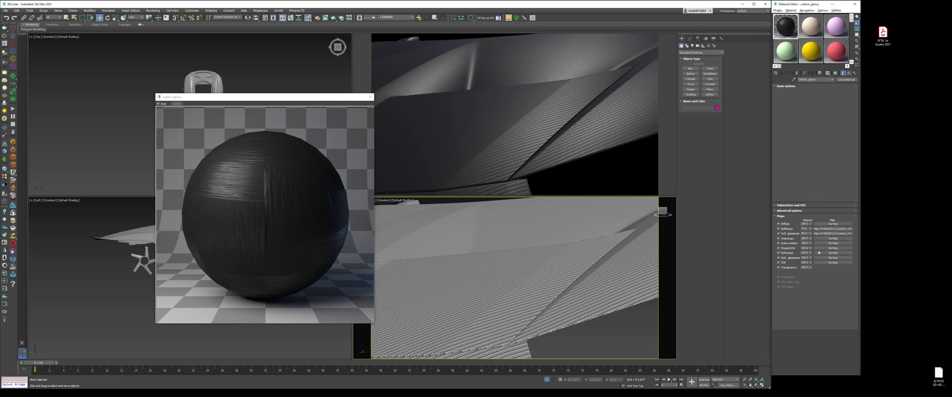
pyautogui.doubleClick(807, 310)
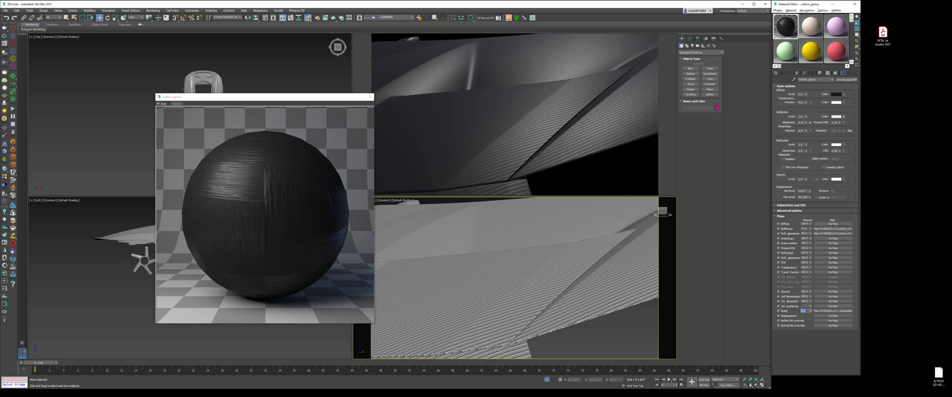
pyautogui.write('0.3')
pyautogui.press('Return')
pyautogui.scroll(-10, 554, 293)
pyautogui.keyDown('alt'); pyautogui.moveTo(562, 296); pyautogui.dragTo(526, 298, button='middle'); pyautogui.keyUp('alt')
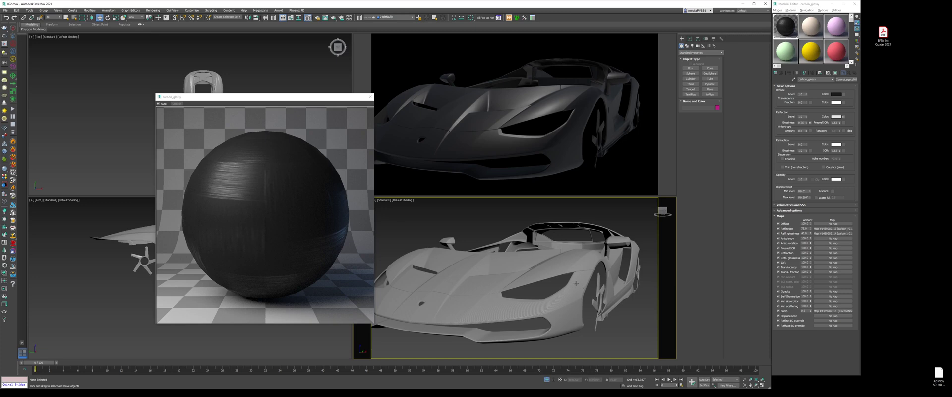
# - Switch to the browser to examine the paint reflections in the Lamborghini Centenario reference photo, and return to 3ds Max
pyautogui.hotkey('alt', 'Tab')
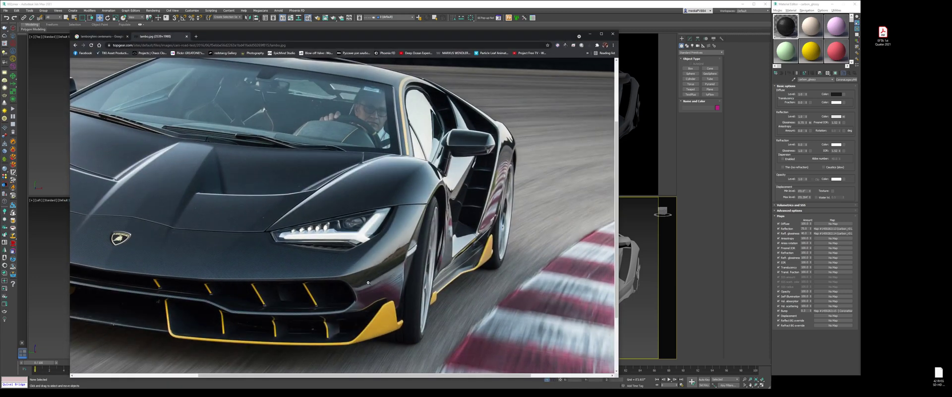
pyautogui.hscroll(-2, 404, 256)
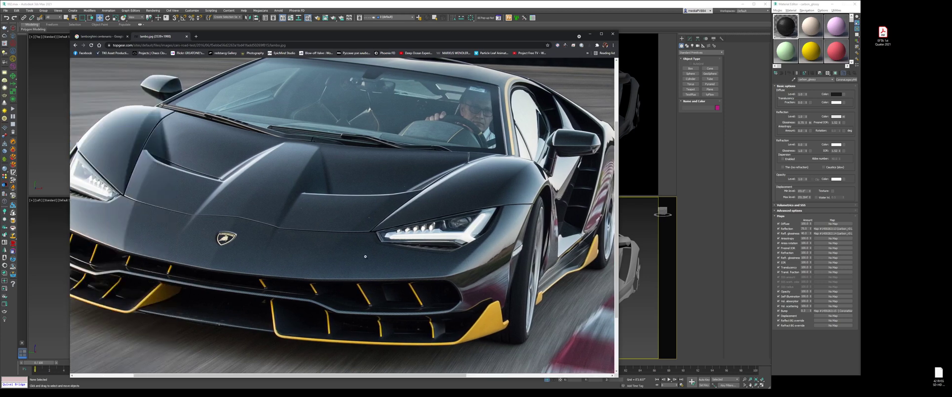
pyautogui.hscroll(-1, 357, 255)
pyautogui.hscroll(2, 289, 291)
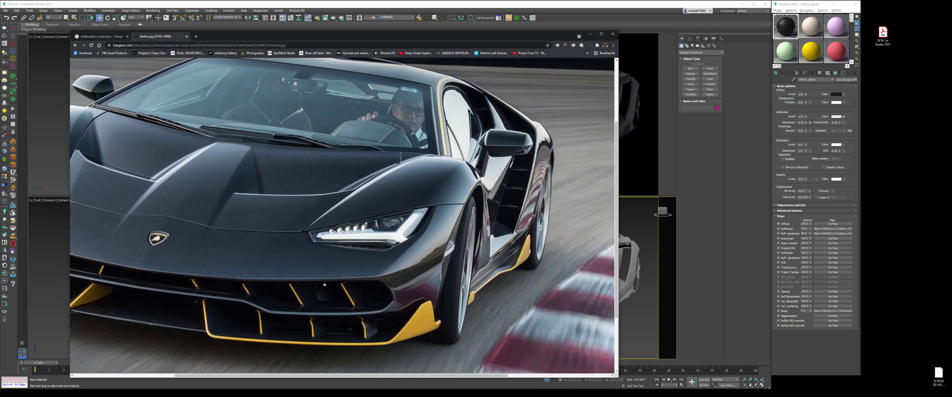
pyautogui.hotkey('alt', 'Tab')
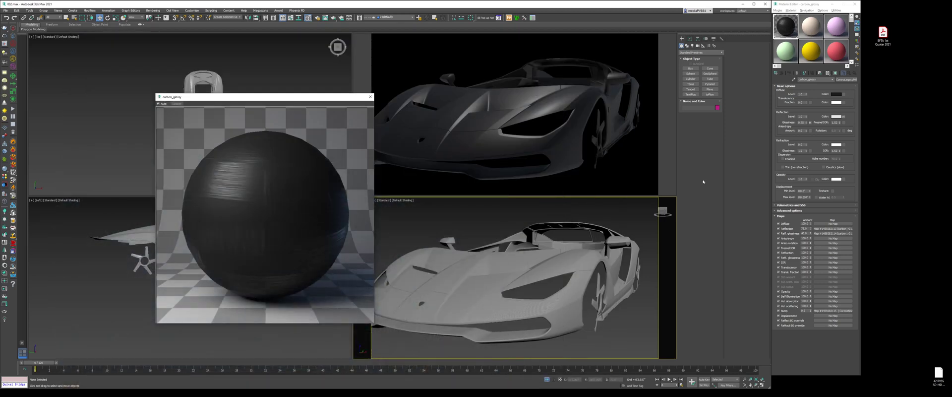
# - Convert carbon_glossy to a Corona Layered material, keeping the old material as its sub-material
pyautogui.click(847, 80)
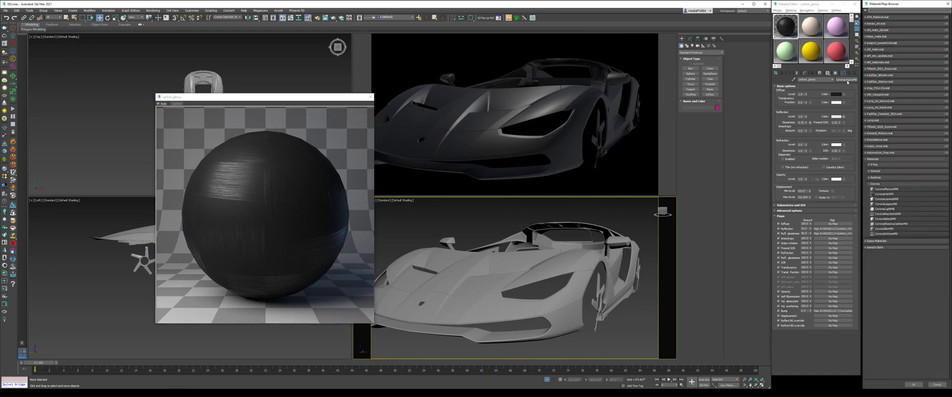
pyautogui.click(897, 199)
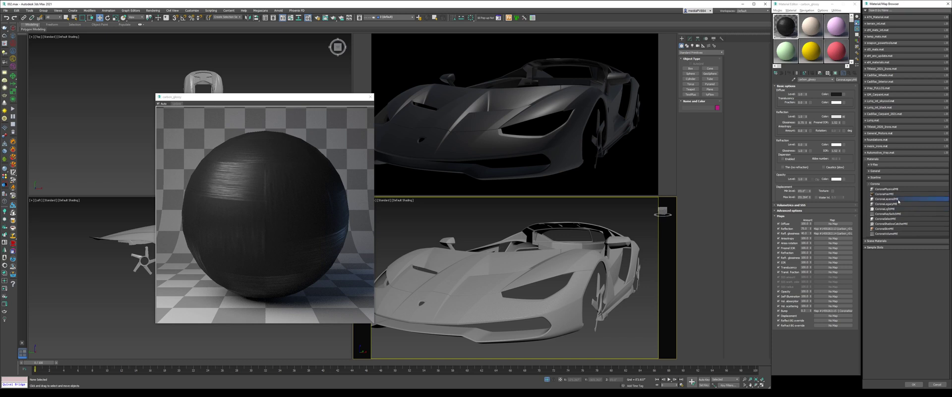
pyautogui.click(913, 384)
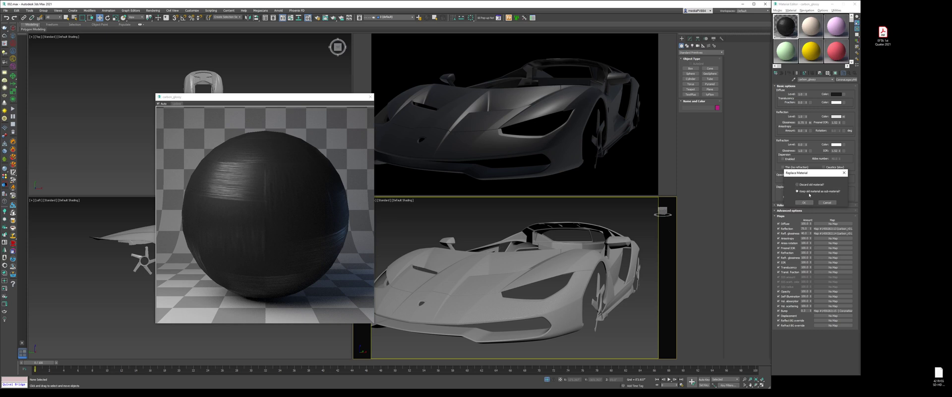
pyautogui.click(804, 202)
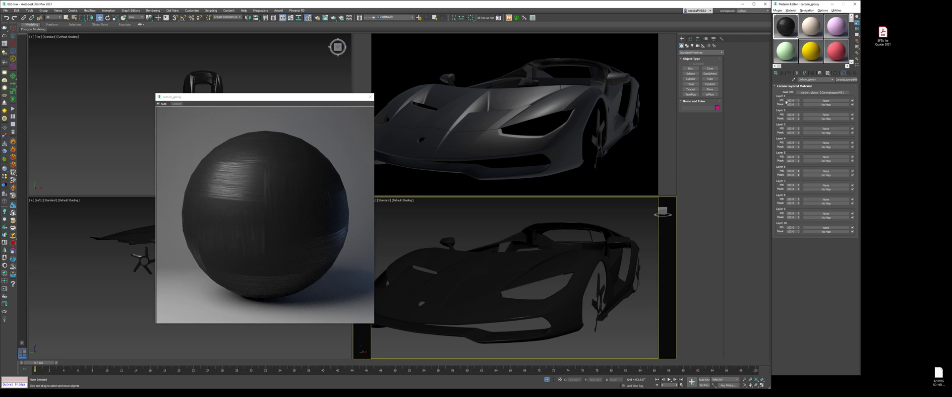
# - Add a CoronaLegacyMtl as the first layer's material and set its diffuse color to pure black
pyautogui.click(826, 100)
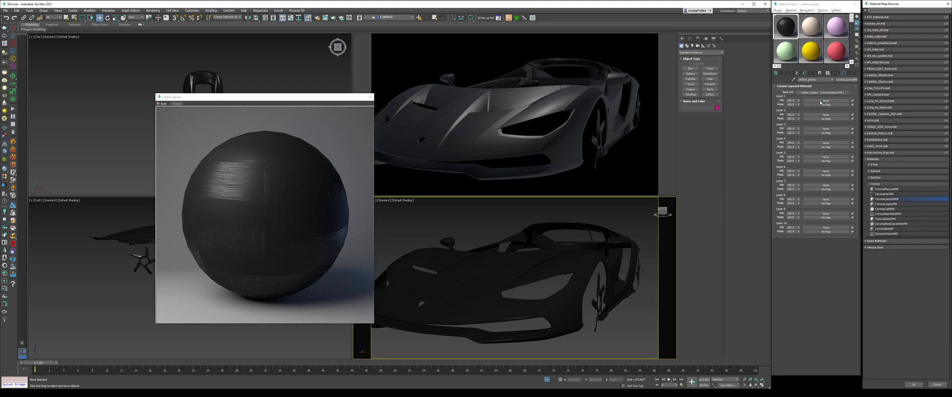
pyautogui.doubleClick(887, 204)
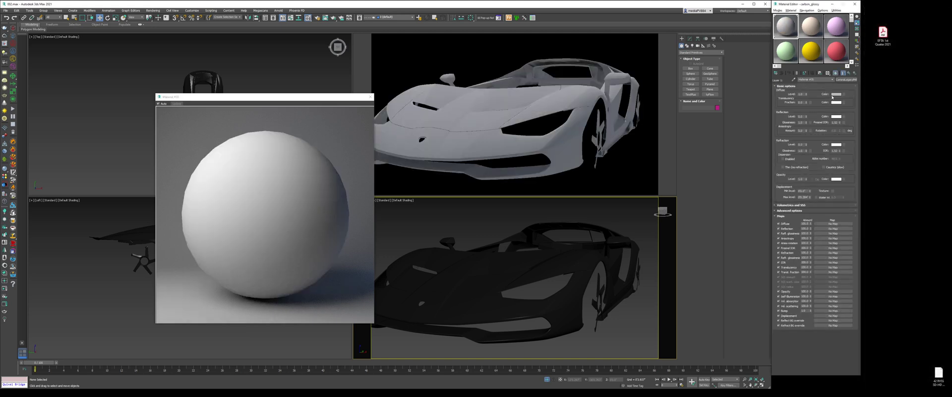
pyautogui.click(835, 94)
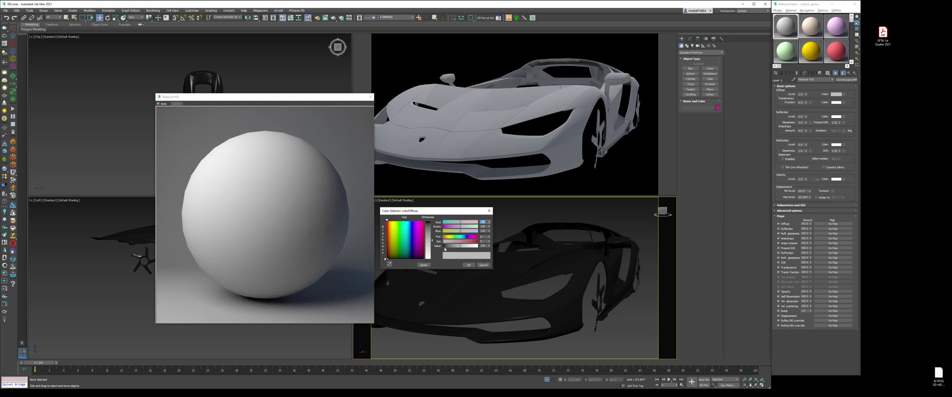
pyautogui.rightClick(489, 246)
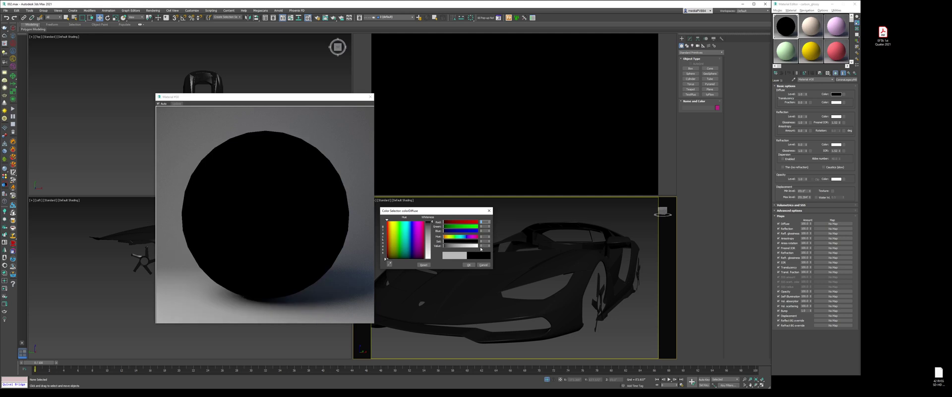
pyautogui.click(489, 245)
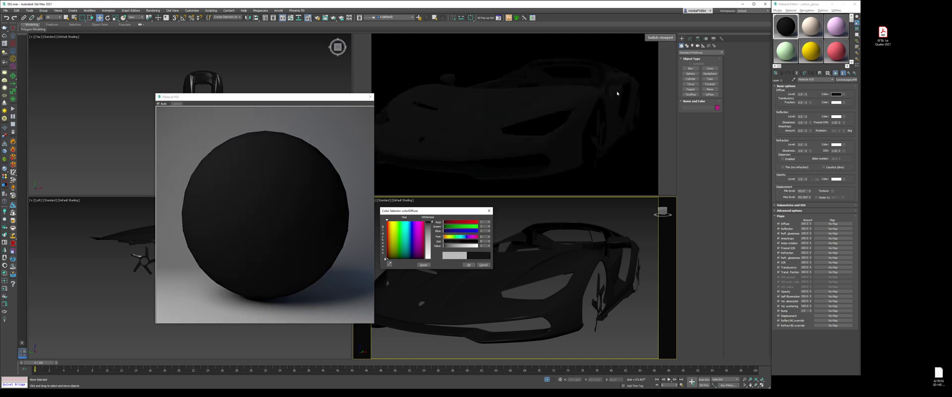
pyautogui.click(488, 247)
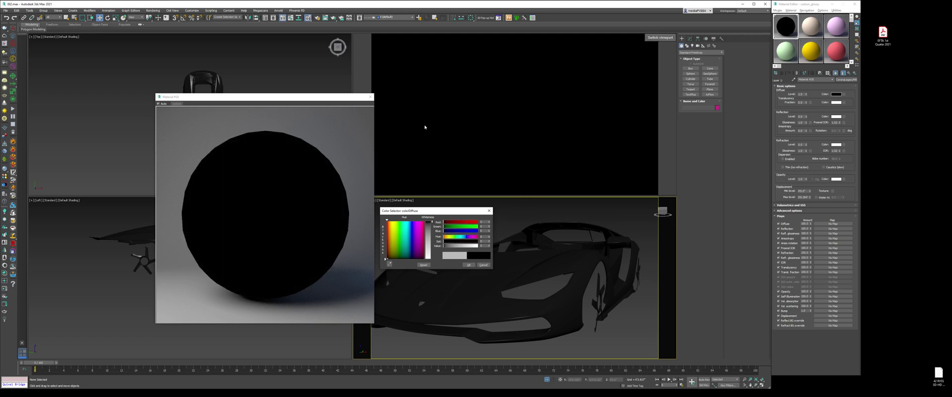
pyautogui.click(467, 266)
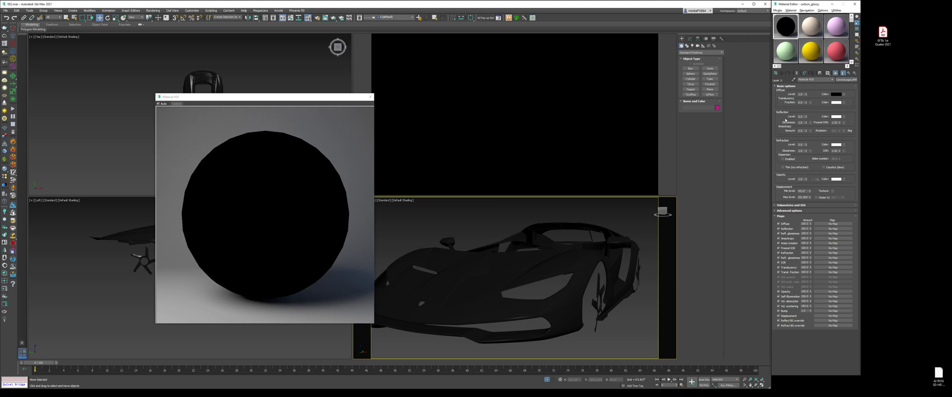
# - Set the coating material's reflection level to 1 and return to the layered material's settings
pyautogui.doubleClick(800, 117)
pyautogui.write('1')
pyautogui.press('Return')
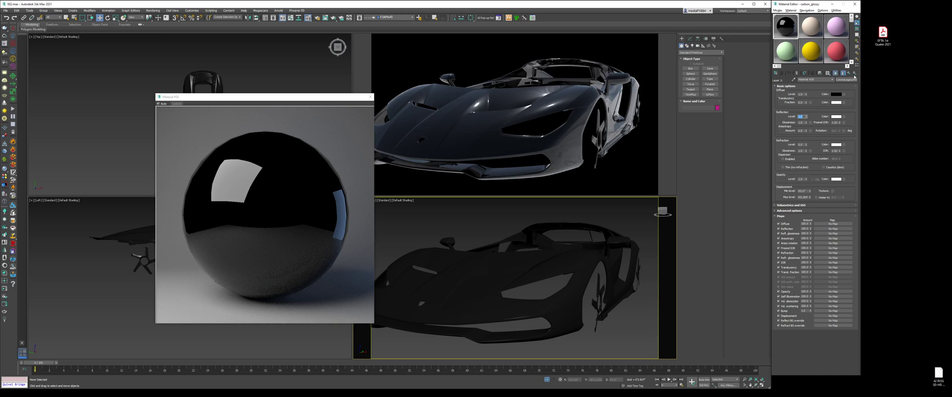
pyautogui.click(856, 29)
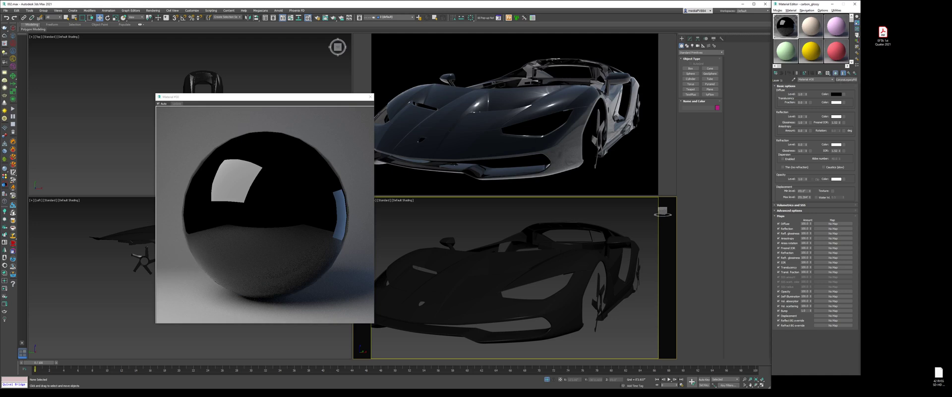
pyautogui.click(848, 74)
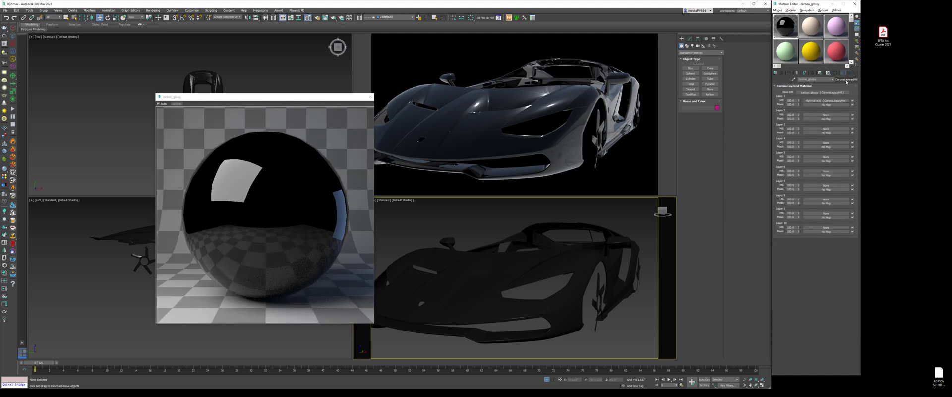
# - Assign a Falloff map to the first layer's mask, set its falloff type to Fresnel, and check the car's reflections
pyautogui.click(822, 105)
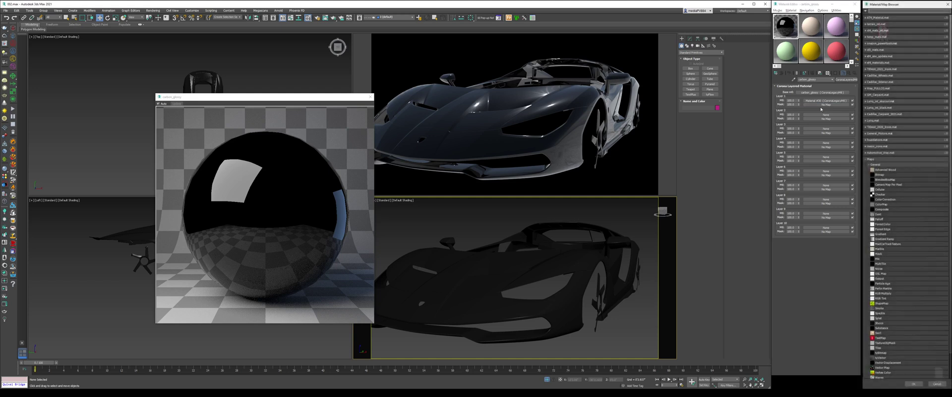
pyautogui.doubleClick(882, 220)
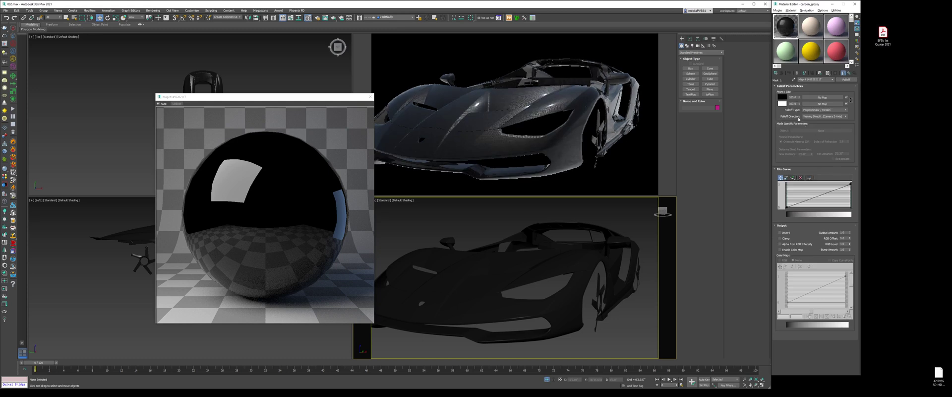
pyautogui.click(809, 110)
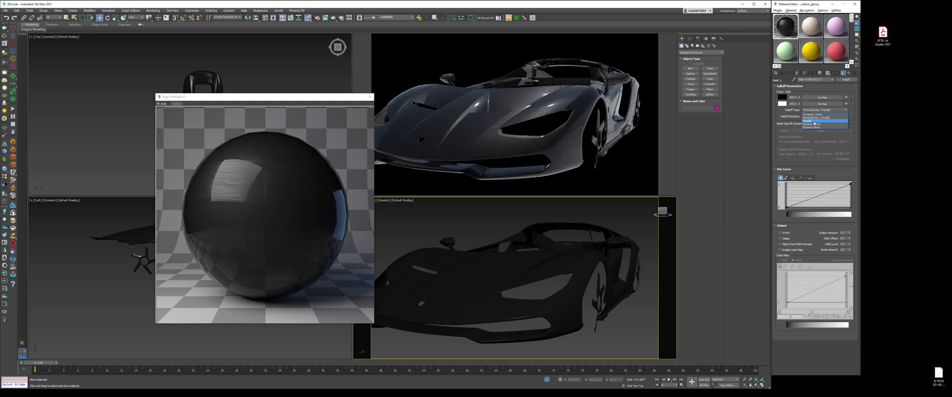
pyautogui.click(813, 121)
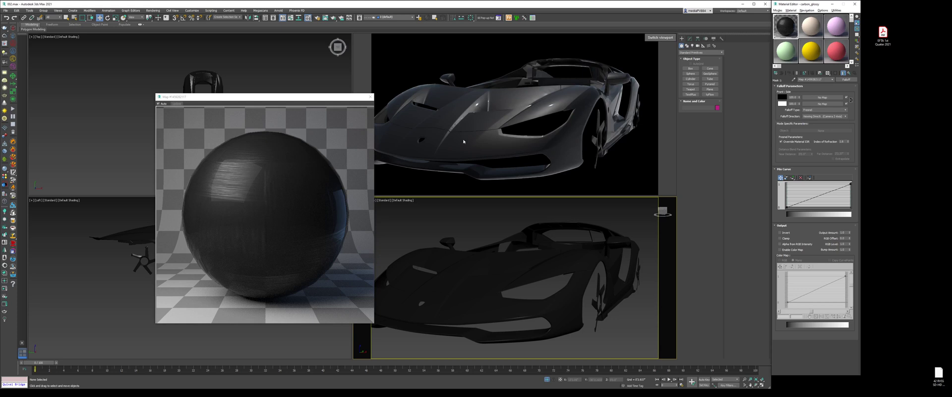
pyautogui.scroll(-4, 583, 250)
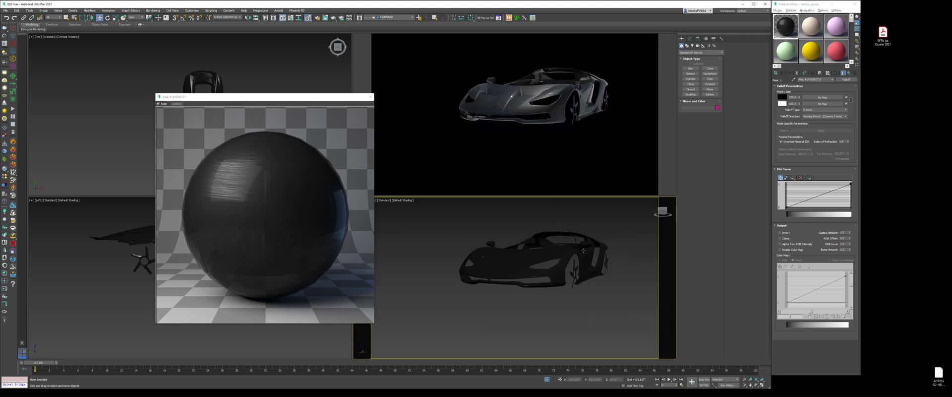
pyautogui.moveTo(583, 250)
pyautogui.keyDown('alt'); pyautogui.mouseDown(button='middle')
pyautogui.moveTo(540, 258)
pyautogui.moveTo(579, 258)
pyautogui.mouseUp(button='middle'); pyautogui.keyUp('alt')
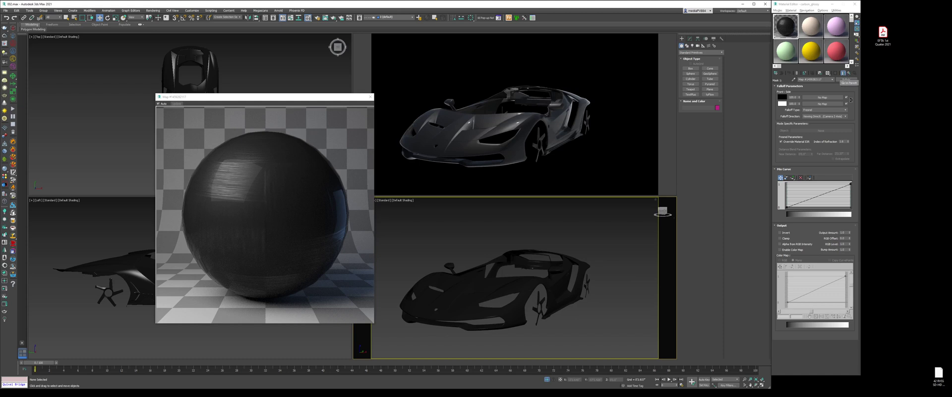
# - Set the Fresnel IOR of the first layer's coating material to 5
pyautogui.click(848, 74)
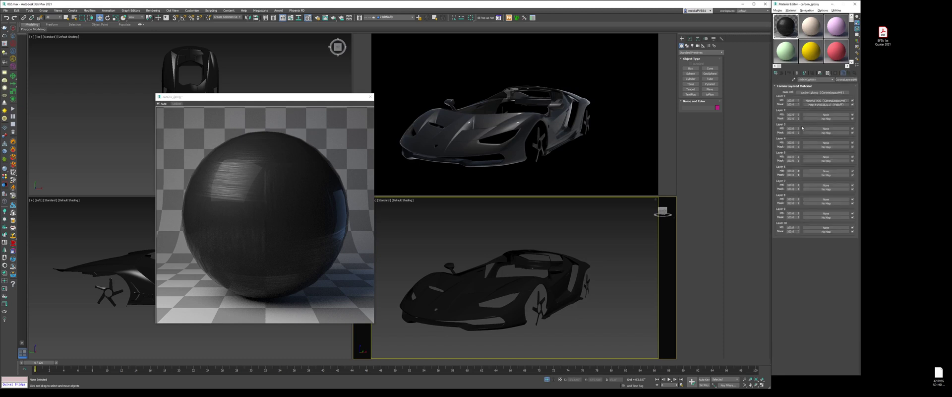
pyautogui.click(822, 102)
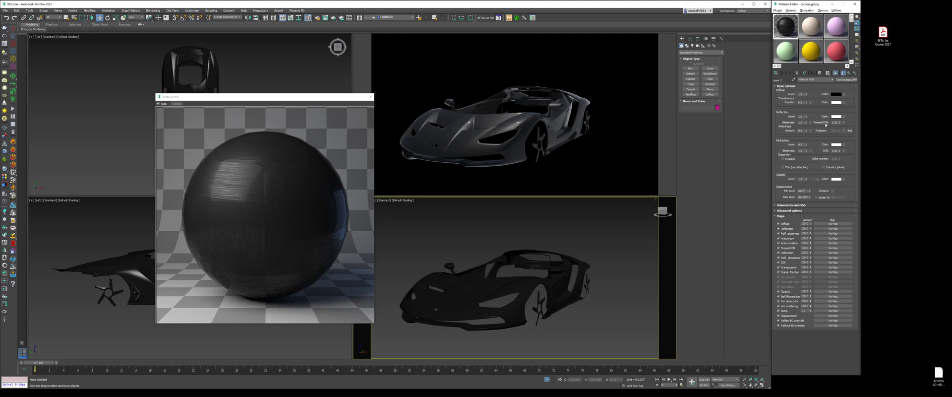
pyautogui.doubleClick(835, 122)
pyautogui.write('5')
pyautogui.press('Return')
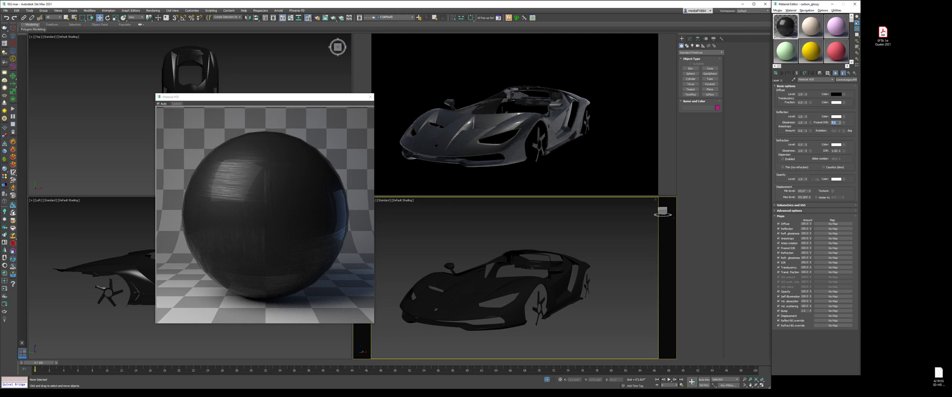
# - Examine the coating reflections on the car's front, its rear and a close-up of the rear fender in the interactive render
pyautogui.scroll(3, 540, 279)
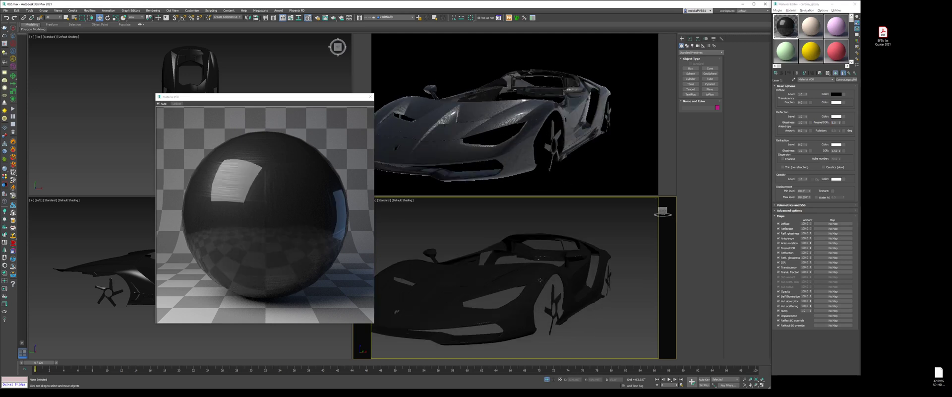
pyautogui.click(843, 73)
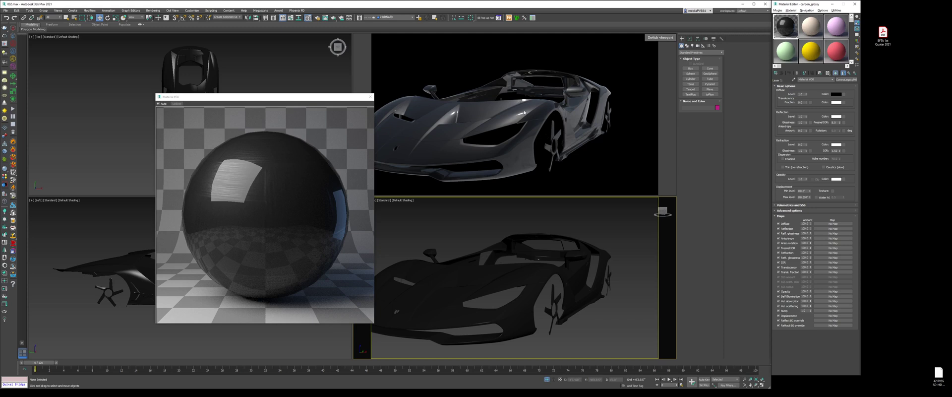
pyautogui.keyDown('alt'); pyautogui.moveTo(594, 285); pyautogui.dragTo(522, 290, button='middle'); pyautogui.keyUp('alt')
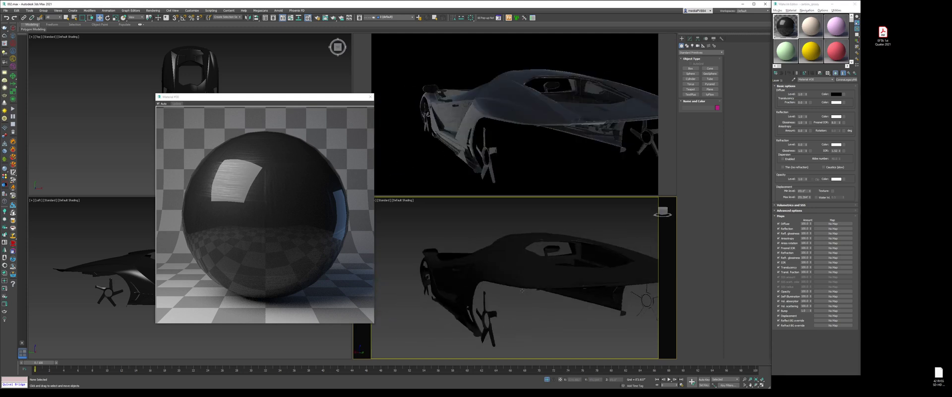
pyautogui.scroll(2, 516, 285)
pyautogui.scroll(3, 495, 270)
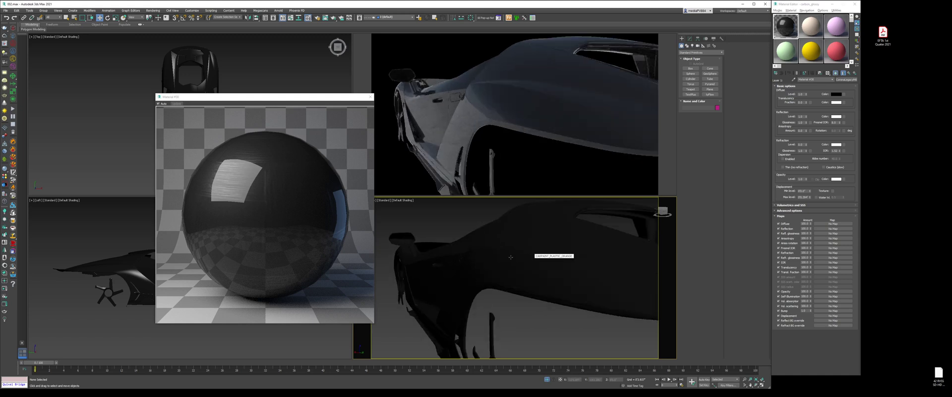
pyautogui.scroll(2, 503, 256)
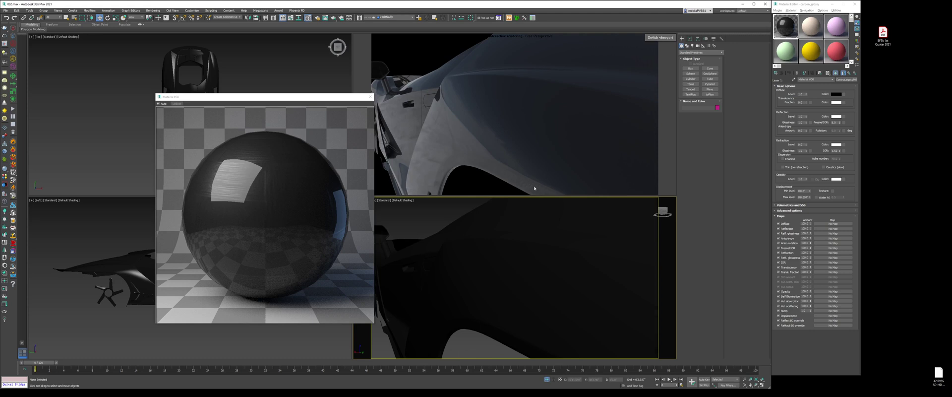
# - Open the layered material's base material and set its reflection map amount to 90
pyautogui.click(843, 73)
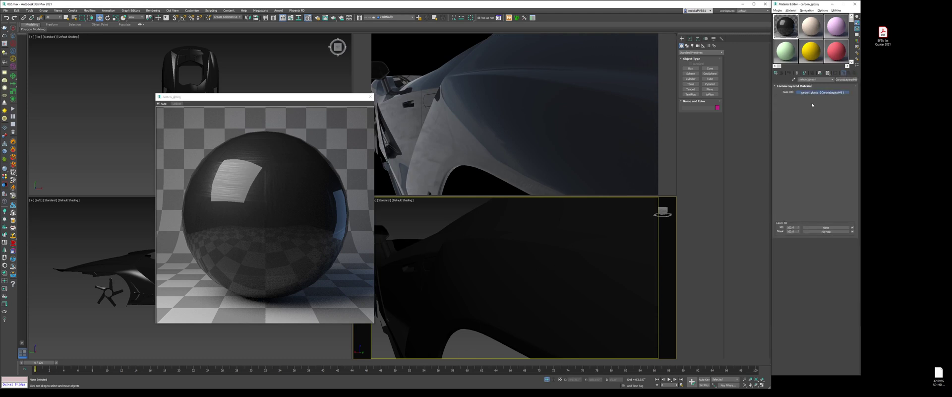
pyautogui.click(826, 100)
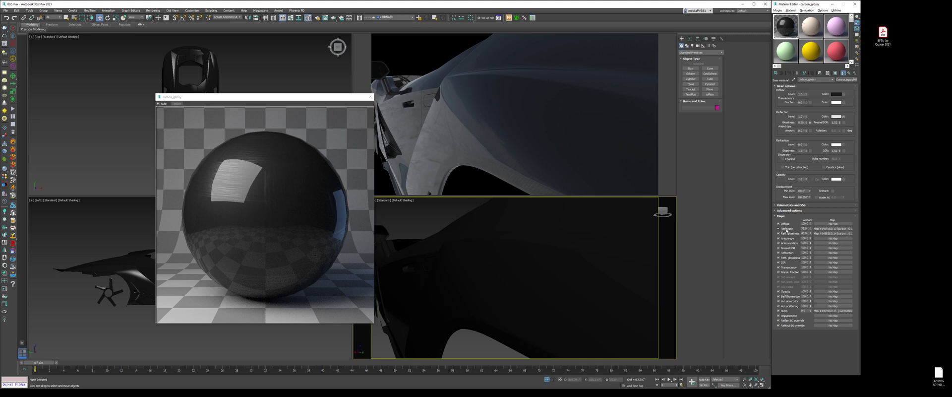
pyautogui.click(805, 228)
pyautogui.moveTo(558, 97)
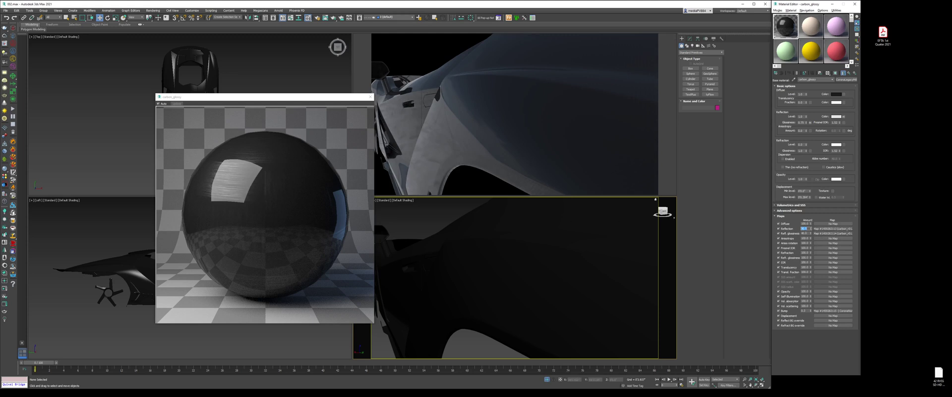
pyautogui.write('90')
pyautogui.press('Tab')
pyautogui.scroll(-5, 505, 295)
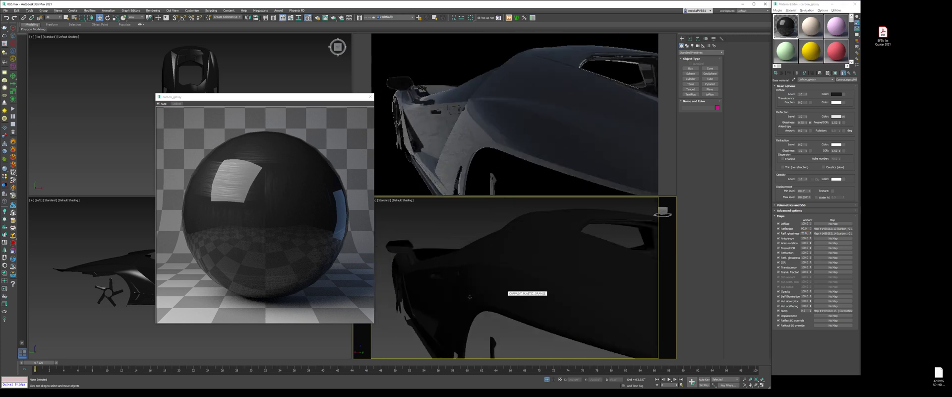
# - Frame the car's front and restart the interactive rendering session
pyautogui.keyDown('alt'); pyautogui.moveTo(505, 294); pyautogui.dragTo(557, 296, button='middle'); pyautogui.keyUp('alt')
pyautogui.scroll(-3, 504, 297)
pyautogui.scroll(-3, 522, 324)
pyautogui.moveTo(522, 324); pyautogui.dragTo(548, 291, button='middle')
pyautogui.scroll(2, 545, 294)
pyautogui.scroll(2, 547, 290)
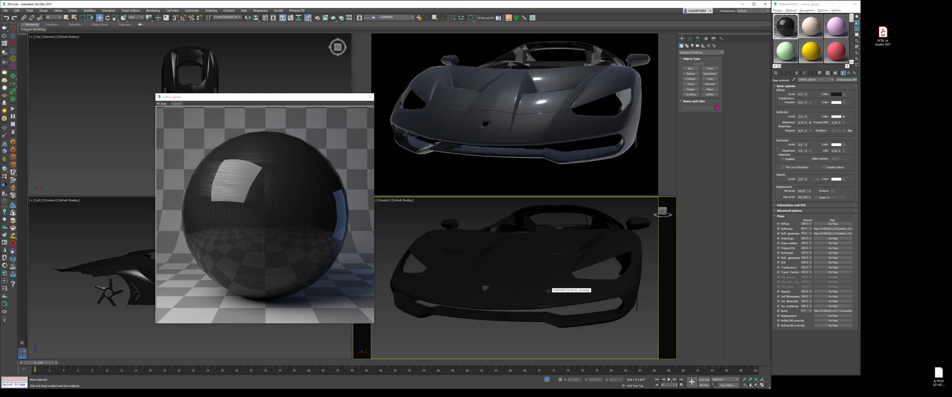
pyautogui.rightClick(528, 132)
pyautogui.click(545, 152)
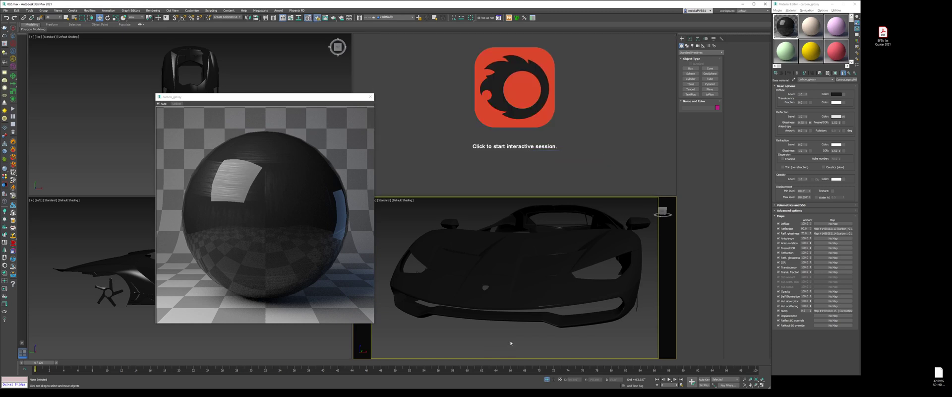
pyautogui.press('F10')
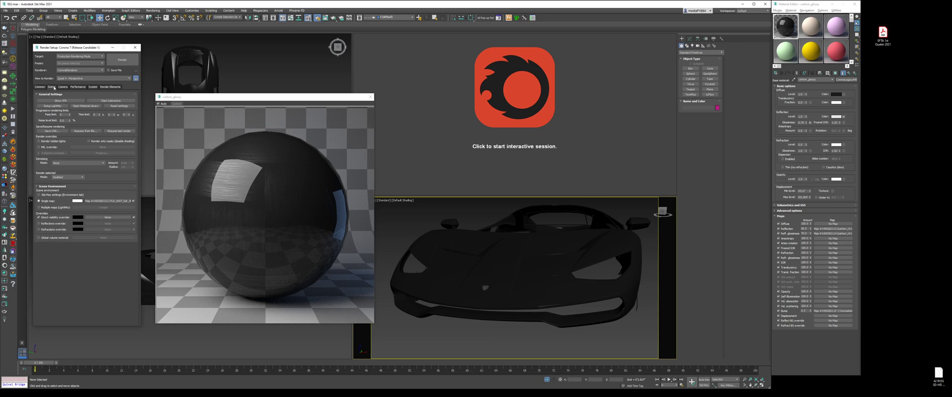
pyautogui.click(135, 47)
pyautogui.click(498, 123)
pyautogui.moveTo(306, 110); pyautogui.dragTo(276, 107)
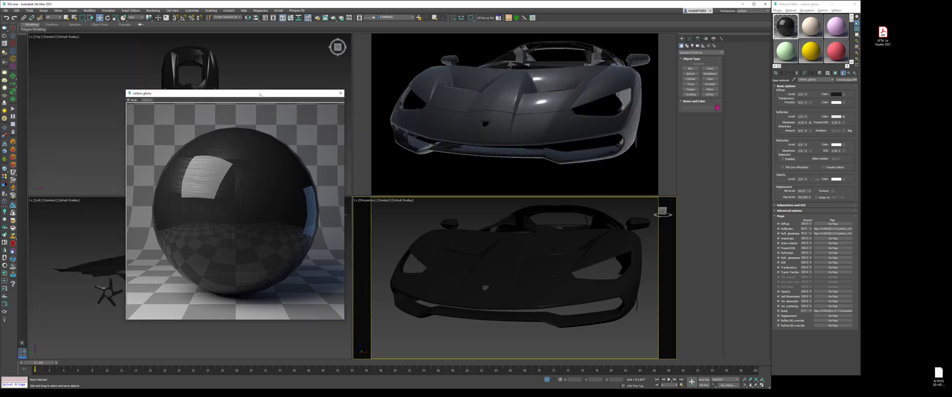
# - Inspect the carbon weave on the hood up close and enable Bloom and Glare in the Corona render settings
pyautogui.scroll(5, 549, 269)
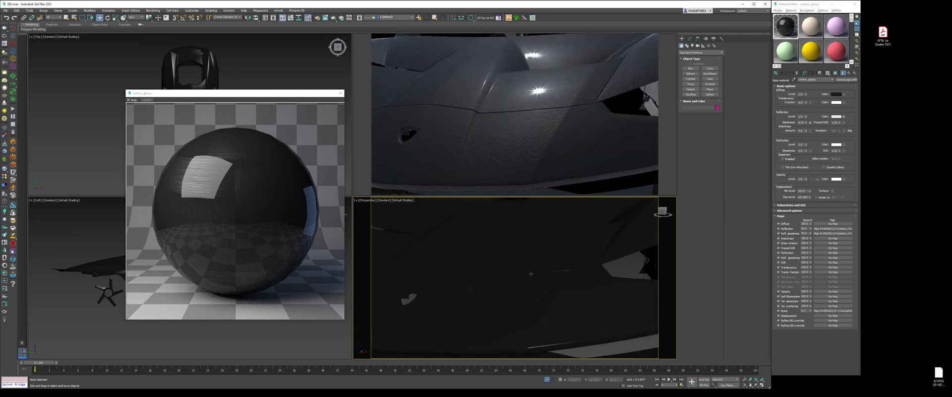
pyautogui.scroll(3, 526, 274)
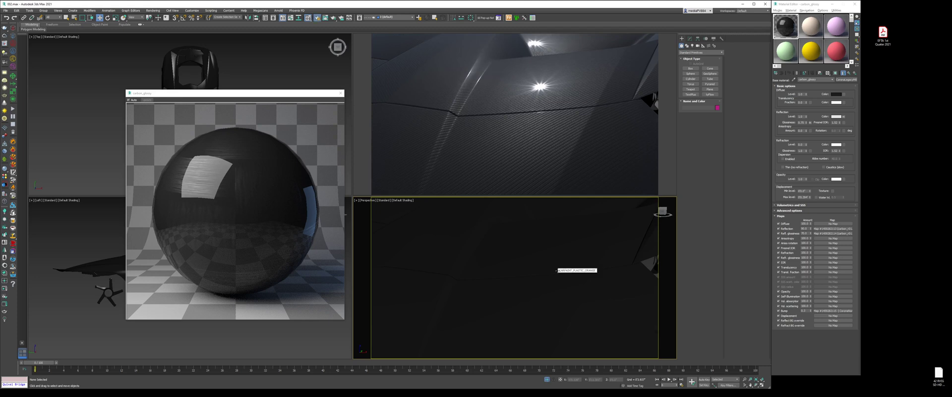
pyautogui.press('F10')
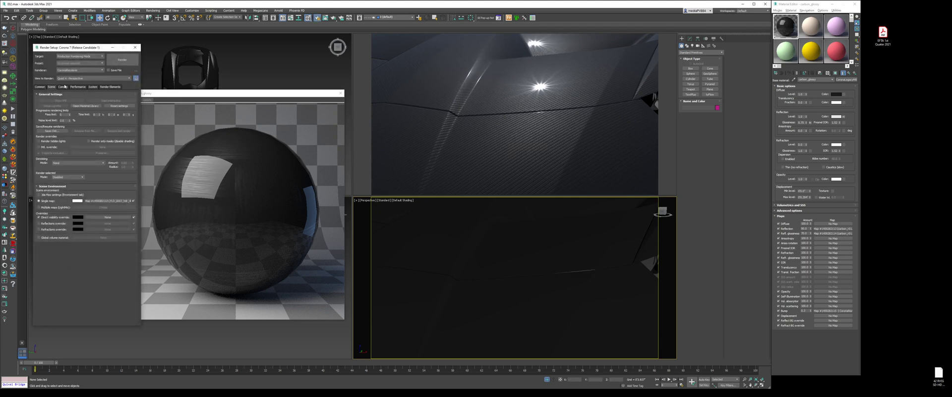
pyautogui.click(63, 86)
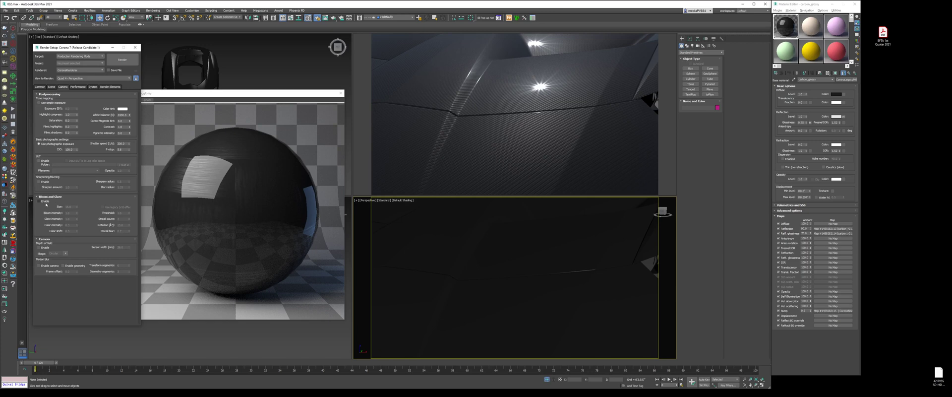
pyautogui.click(42, 201)
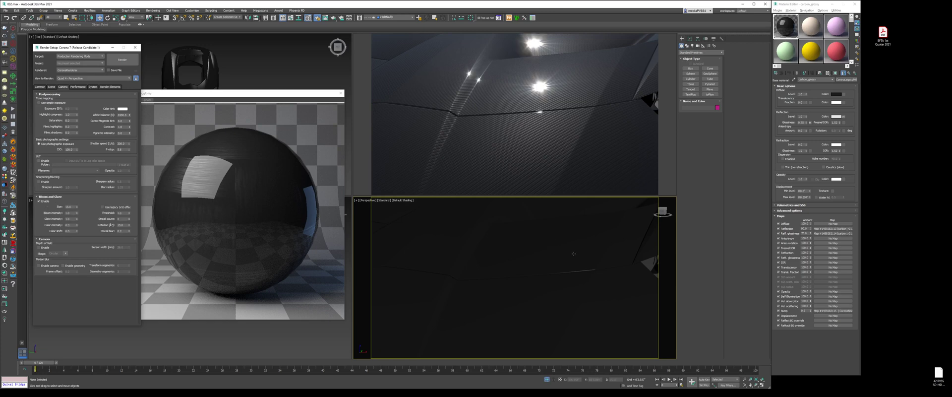
# - Compare the rendered car in a front three-quarter view with the Lamborghini Centenario reference photo
pyautogui.scroll(-5, 573, 255)
pyautogui.scroll(-2, 573, 255)
pyautogui.keyDown('alt'); pyautogui.moveTo(573, 256); pyautogui.dragTo(539, 246, button='middle'); pyautogui.keyUp('alt')
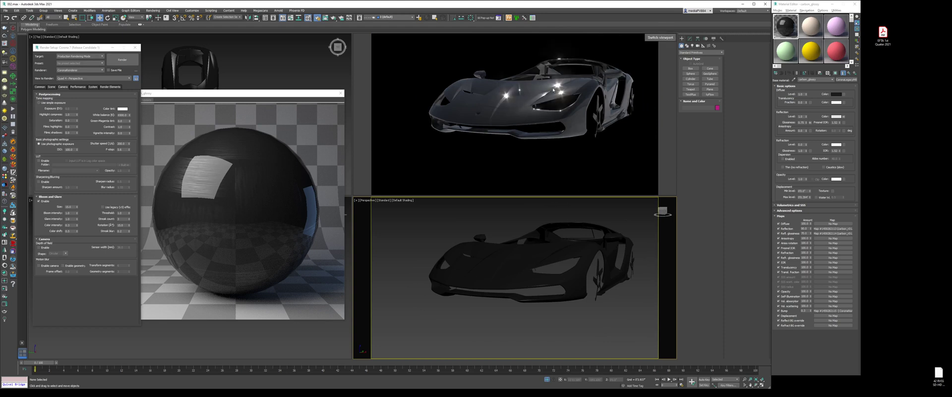
pyautogui.keyDown('alt'); pyautogui.moveTo(581, 289); pyautogui.dragTo(595, 320, button='middle'); pyautogui.keyUp('alt')
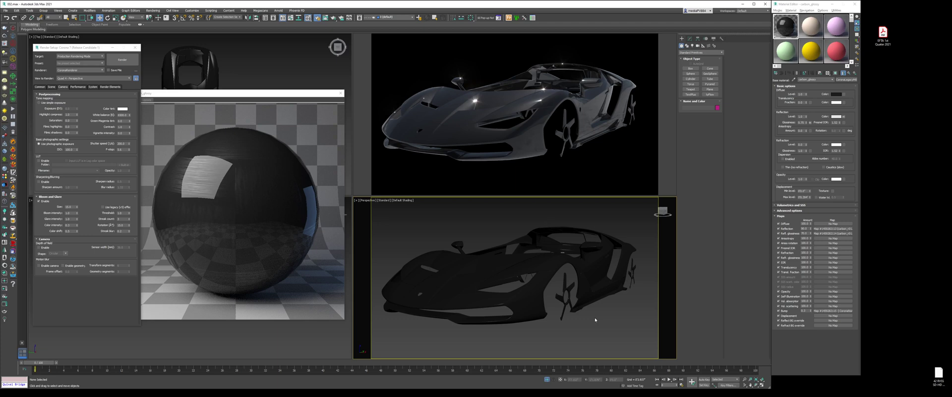
pyautogui.hotkey('alt', 'Tab')
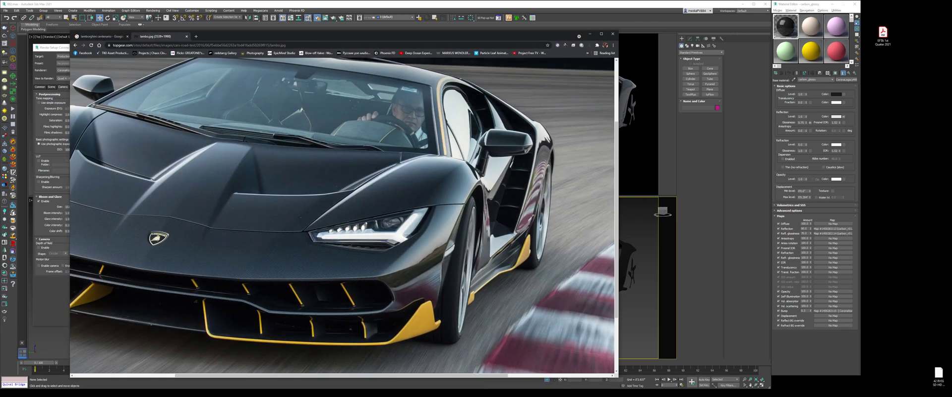
pyautogui.hotkey('alt', 'Tab')
# - Rename the first layer's coating material as Clearcoat and the base material as CF_Base
pyautogui.click(843, 73)
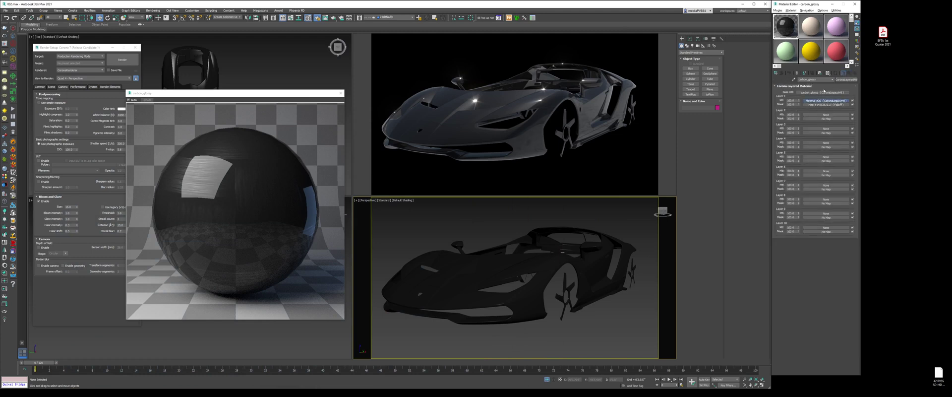
pyautogui.click(825, 100)
pyautogui.write('cl')
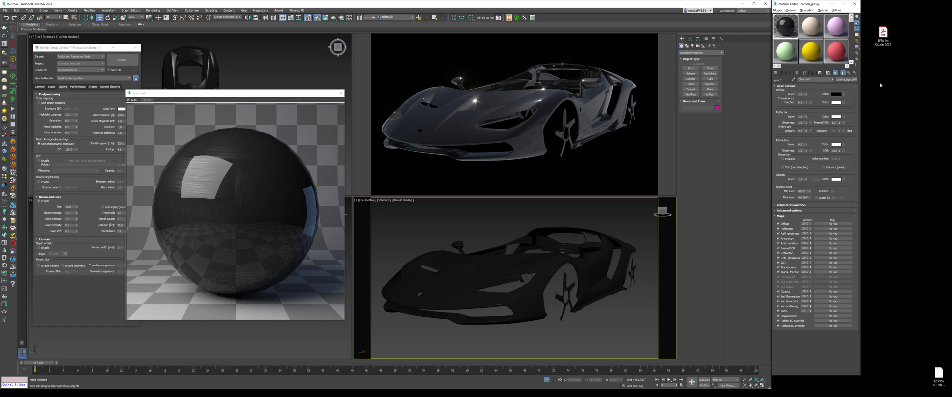
pyautogui.click(848, 73)
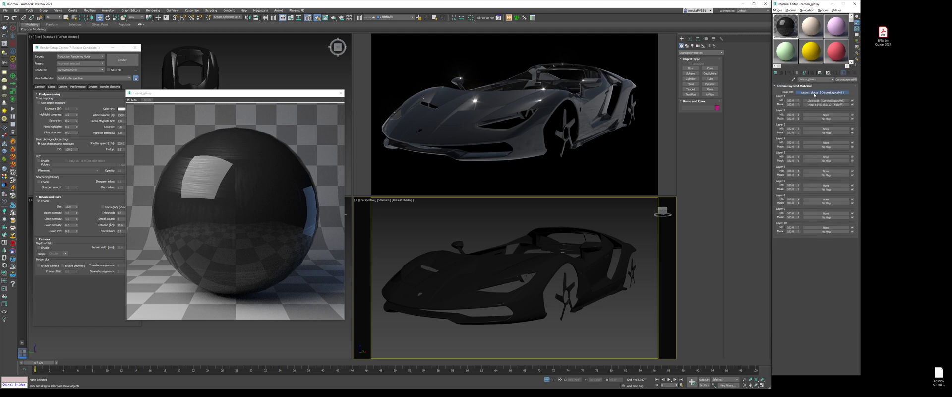
pyautogui.click(824, 94)
pyautogui.moveTo(819, 80); pyautogui.dragTo(794, 83)
pyautogui.write('Cf')
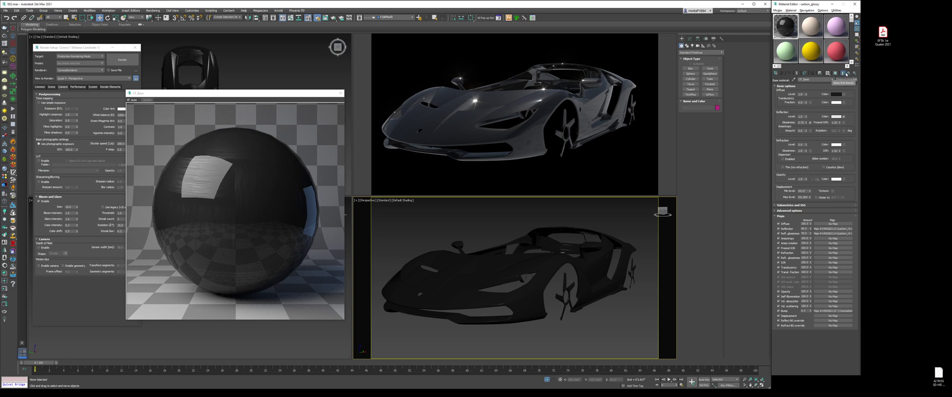
pyautogui.click(845, 74)
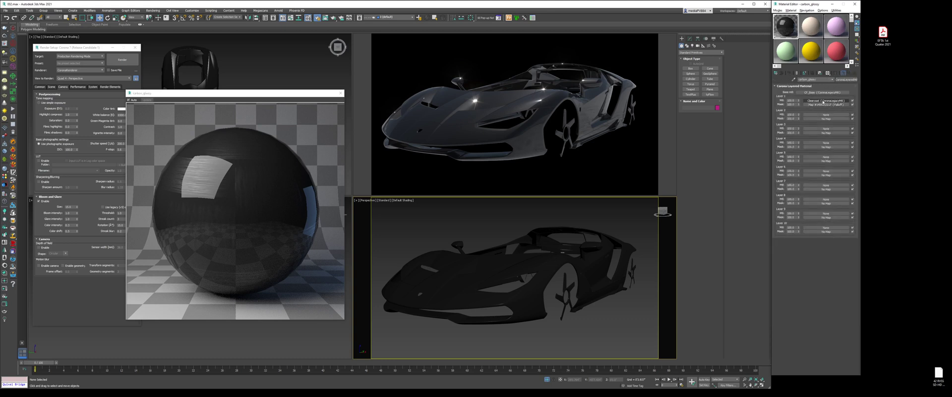
# - Set the Clearcoat material's Fresnel IOR to 4 and check the car's reflections
pyautogui.click(836, 102)
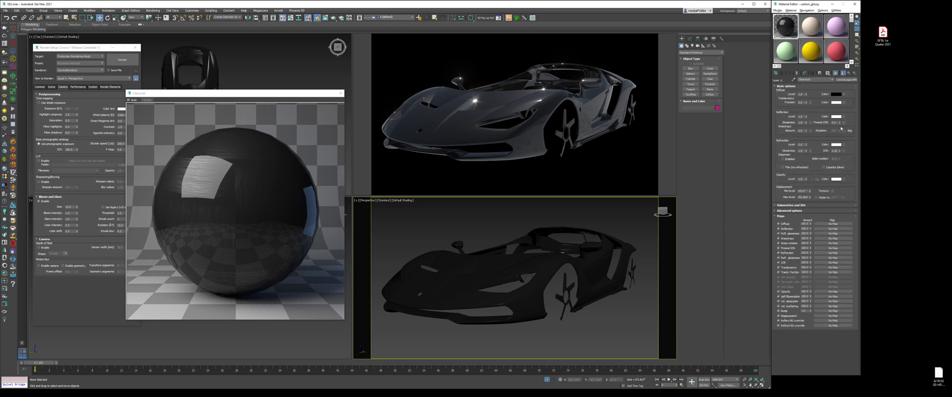
pyautogui.doubleClick(838, 122)
pyautogui.write('4')
pyautogui.press('Return')
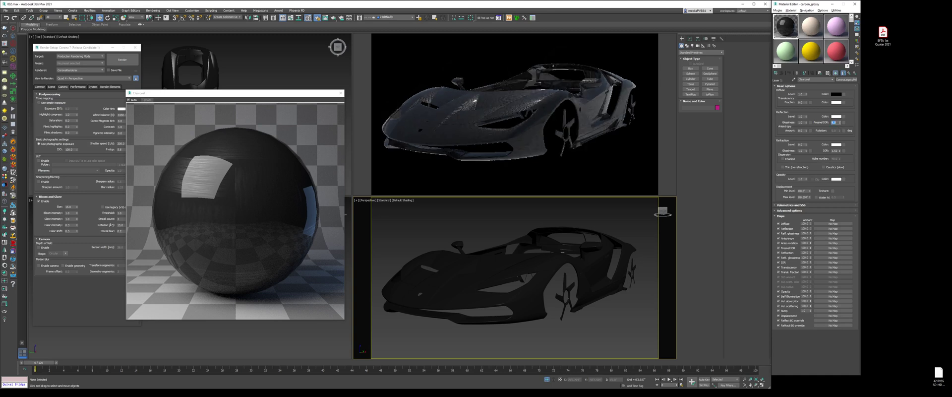
pyautogui.click(619, 318)
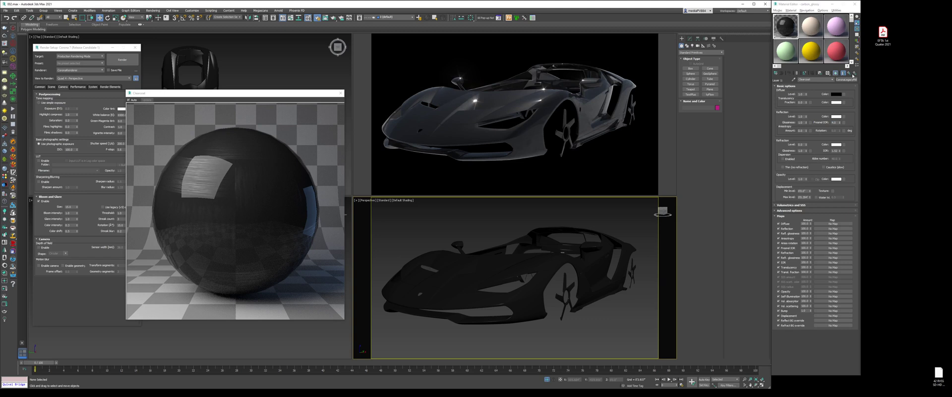
# - Darken the diffuse colour of the CF_Base material by lowering its brightness value
pyautogui.click(853, 74)
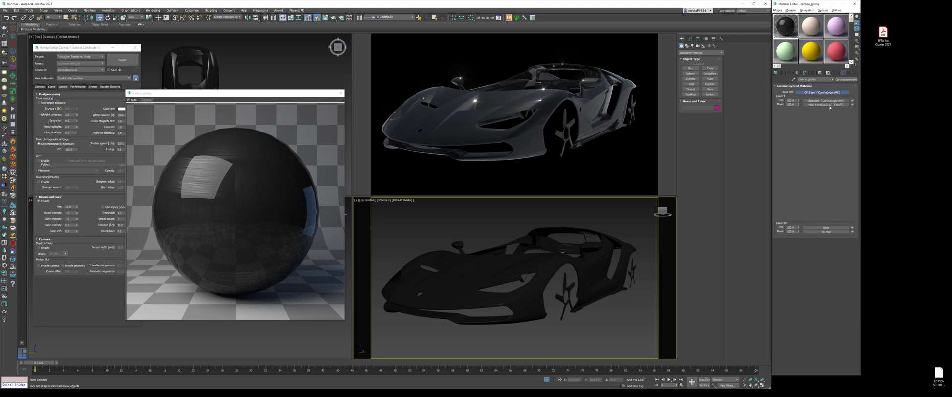
pyautogui.click(825, 92)
pyautogui.click(836, 94)
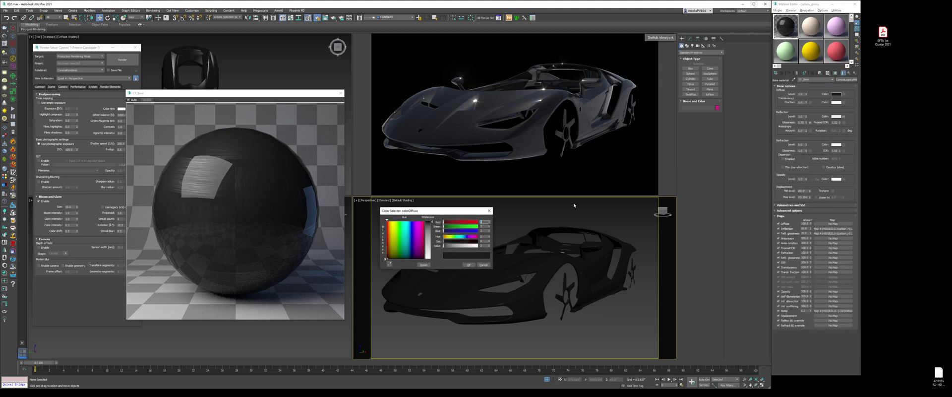
pyautogui.click(488, 246)
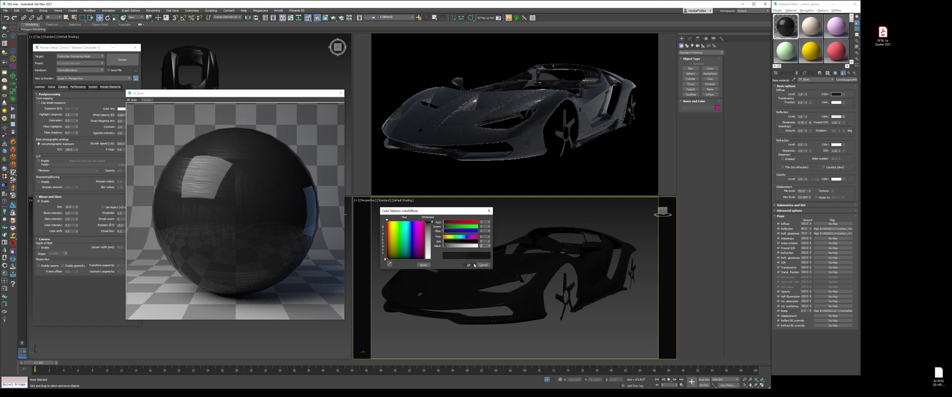
pyautogui.click(469, 264)
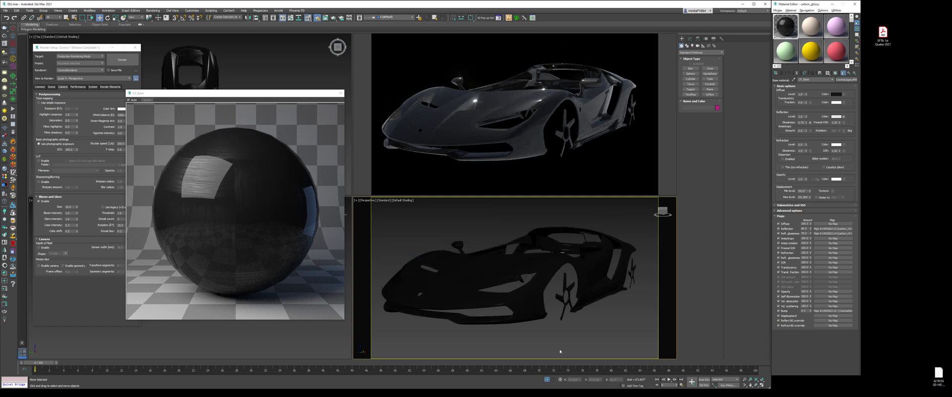
# - Exit isolation to render the whole car in a three-quarter view, and dismiss the Corona normal map gamma warnings
pyautogui.click(547, 380)
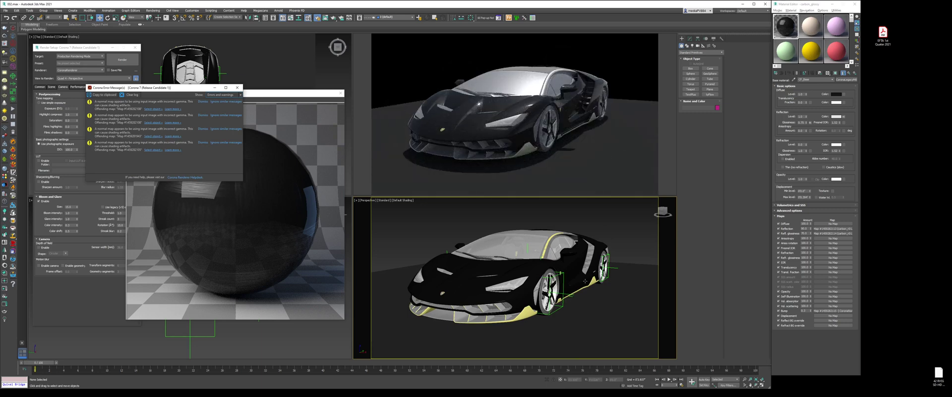
pyautogui.keyDown('alt'); pyautogui.moveTo(585, 281); pyautogui.dragTo(574, 285, button='middle'); pyautogui.keyUp('alt')
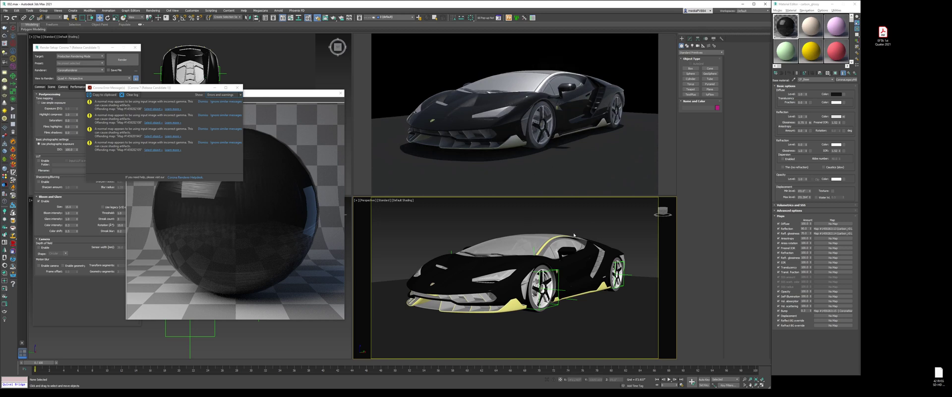
pyautogui.click(229, 102)
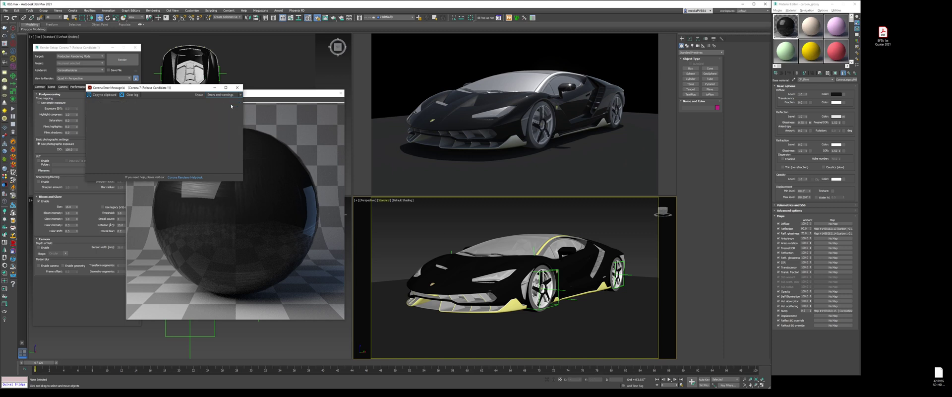
pyautogui.click(237, 87)
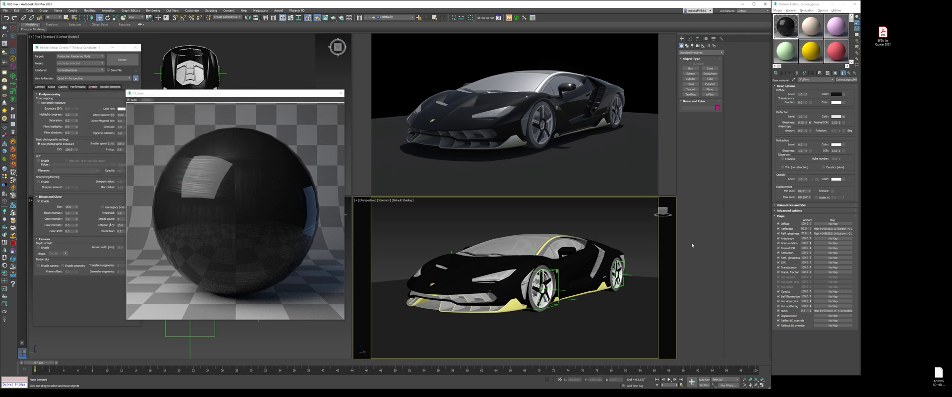